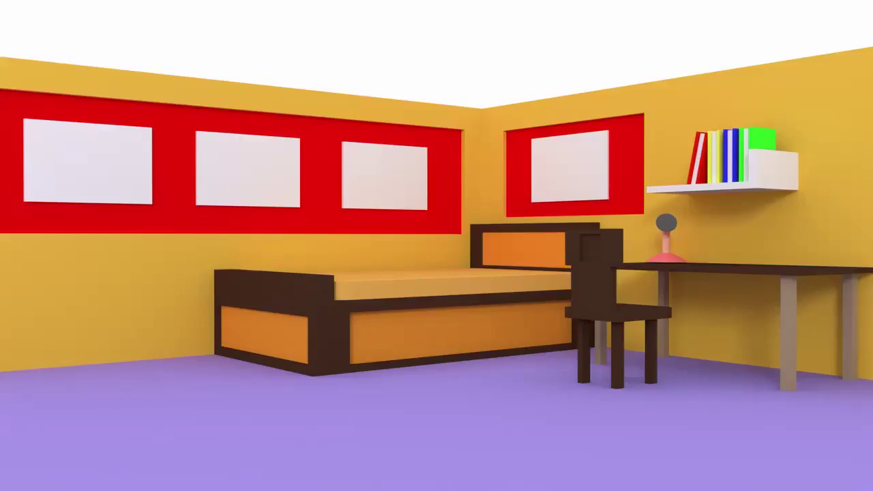
Add a cube, scale it about 5.4 times, and flatten it vertically into a floor slab
{"action": "key", "text": "KP_1"}
{"action": "key", "text": "shift+a"}
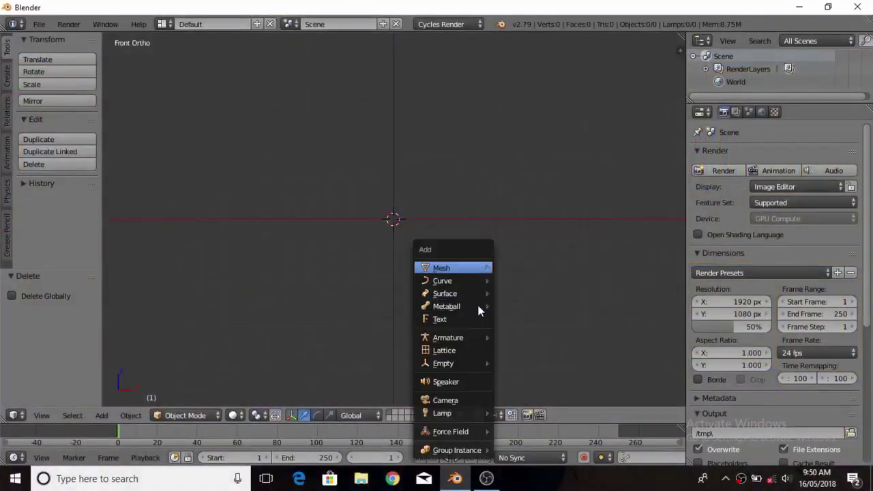
{"action": "left_click", "coordinate": [525, 280]}
{"action": "key", "text": "KP_7"}
{"action": "key", "text": "s"}
{"action": "left_click", "coordinate": [329, 65]}
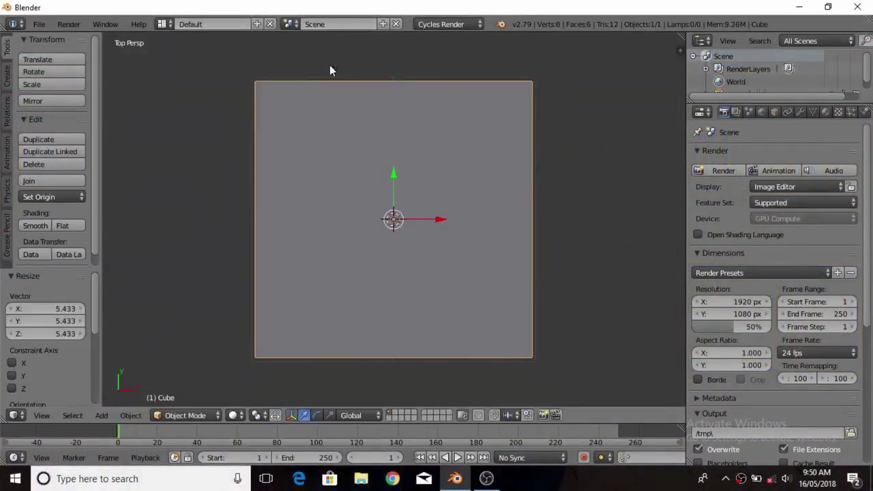
{"action": "key", "text": "KP_1"}
{"action": "key", "text": "s"}
{"action": "key", "text": "z"}
{"action": "left_click", "coordinate": [405, 214]}
In Edit Mode, loop-cut the slab and widen the middle strip of faces along X
{"action": "middle_click_drag", "start_coordinate": [389, 220], "coordinate": [321, 302]}
{"action": "key", "text": "Tab"}
{"action": "left_click", "coordinate": [388, 311]}
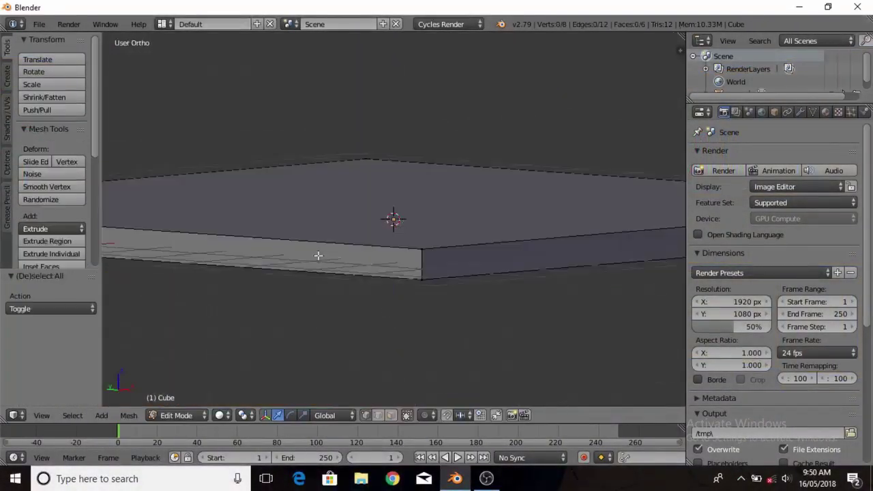
{"action": "key", "text": "a"}
{"action": "key", "text": "ctrl+r"}
{"action": "middle_click_drag", "start_coordinate": [193, 222], "coordinate": [214, 311]}
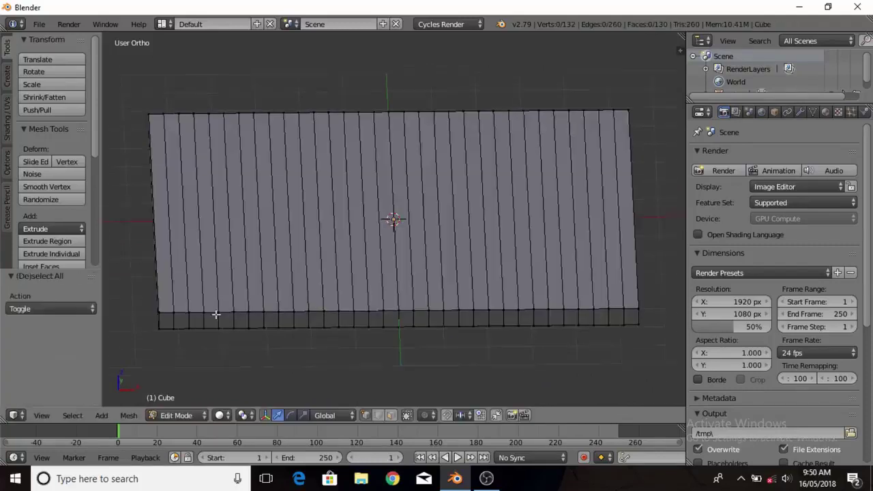
{"action": "left_click", "coordinate": [197, 305]}
{"action": "left_click", "coordinate": [318, 332]}
{"action": "right_click", "coordinate": [409, 330], "text": "ctrl+alt"}
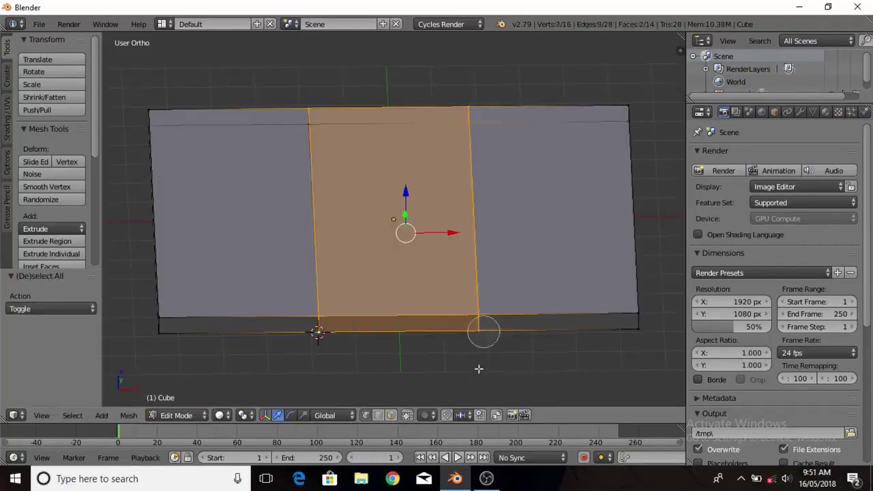
{"action": "key", "text": "s"}
{"action": "key", "text": "x"}
{"action": "left_click", "coordinate": [536, 277]}
{"action": "key", "text": "a"}
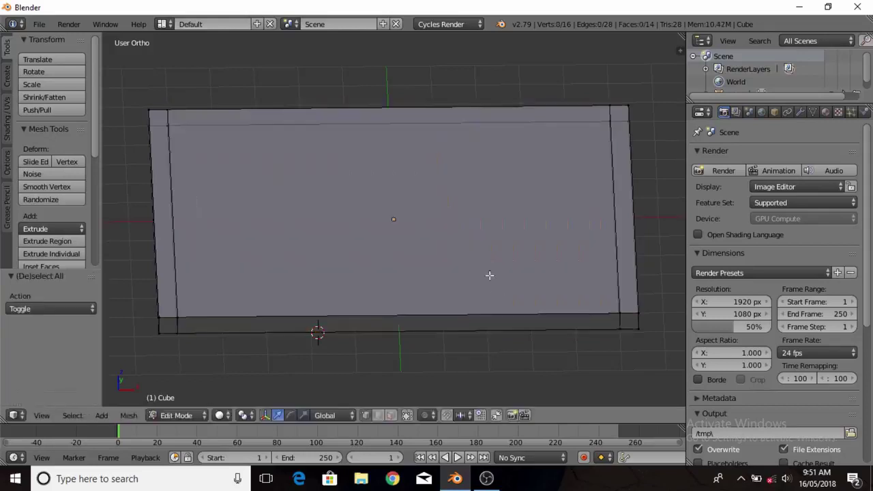
Add two edge loops near the slab ends and push them outward along X
{"action": "scroll", "coordinate": [242, 253], "scroll_direction": "up", "scroll_amount": 3}
{"action": "left_click", "coordinate": [372, 365]}
{"action": "key", "text": "s"}
{"action": "key", "text": "x"}
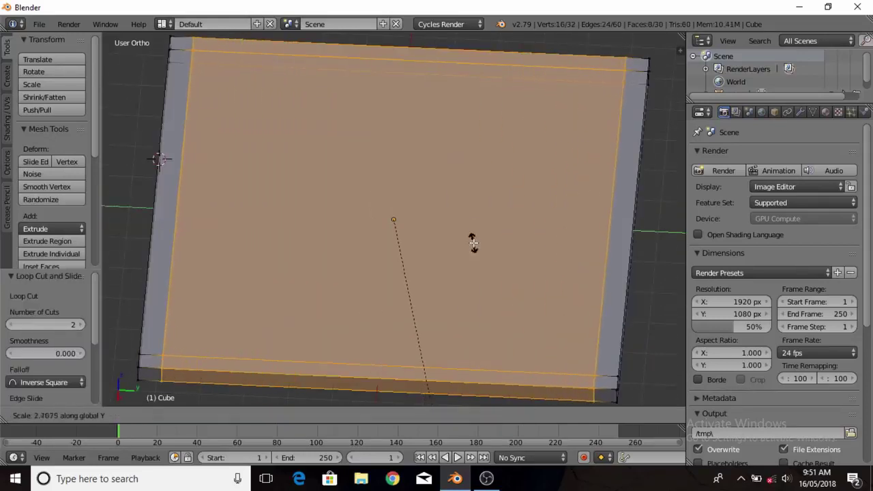
{"action": "left_click", "coordinate": [409, 380]}
Extrude the slab's back edge straight up into the first wall
{"action": "key", "text": "KP_1"}
{"action": "key", "text": "KP_3"}
{"action": "key", "text": "e"}
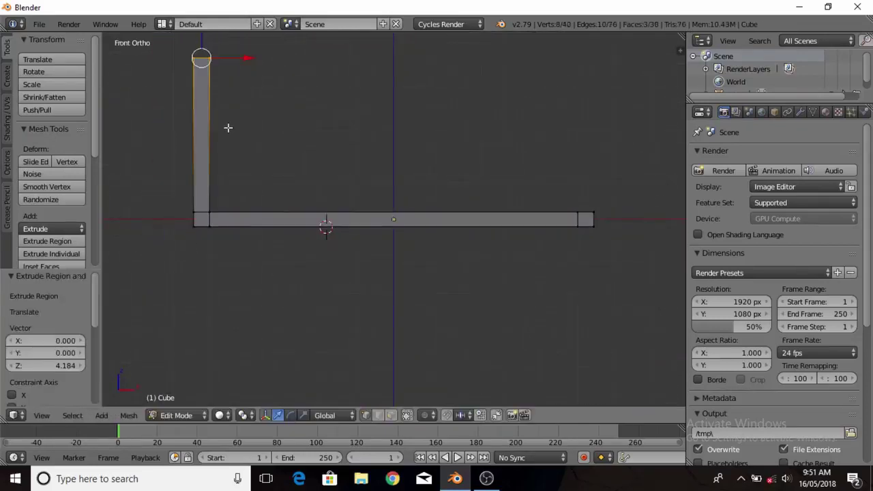
{"action": "left_click", "coordinate": [246, 132]}
Select the edge strip along the adjoining side and raise it into the second wall
{"action": "mouse_move", "coordinate": [246, 132]}
{"action": "middle_mouse_down"}
{"action": "mouse_move", "coordinate": [210, 211]}
{"action": "mouse_move", "coordinate": [273, 277]}
{"action": "middle_mouse_up"}
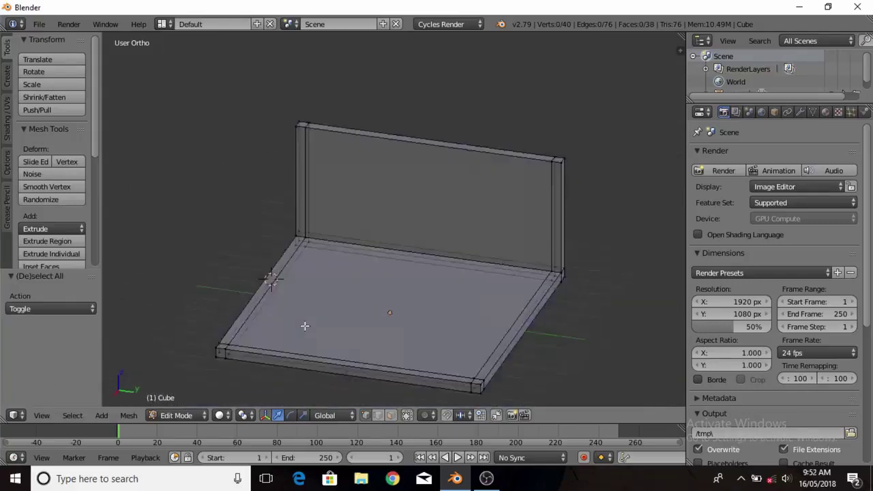
{"action": "scroll", "coordinate": [272, 277], "scroll_direction": "up", "scroll_amount": 5}
{"action": "middle_click_drag", "start_coordinate": [334, 327], "coordinate": [347, 362]}
{"action": "right_click", "coordinate": [282, 150]}
{"action": "middle_click_drag", "start_coordinate": [282, 150], "coordinate": [146, 41], "text": "shift"}
{"action": "right_click", "coordinate": [478, 292], "text": "shift"}
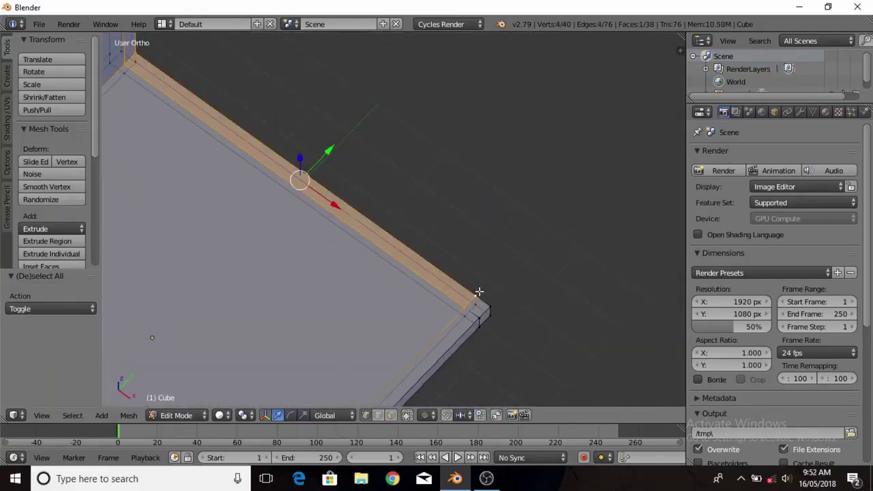
{"action": "key", "text": "KP_1"}
{"action": "key", "text": "e"}
{"action": "right_click", "coordinate": [476, 157]}
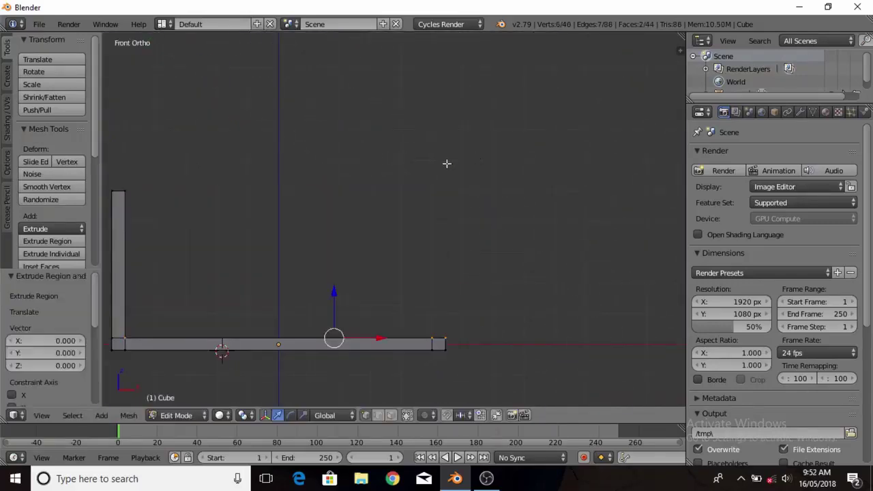
{"action": "left_click_drag", "start_coordinate": [335, 304], "coordinate": [334, 166]}
{"action": "left_click", "coordinate": [335, 156]}
{"action": "scroll", "coordinate": [335, 156], "scroll_direction": "up", "scroll_amount": 3}
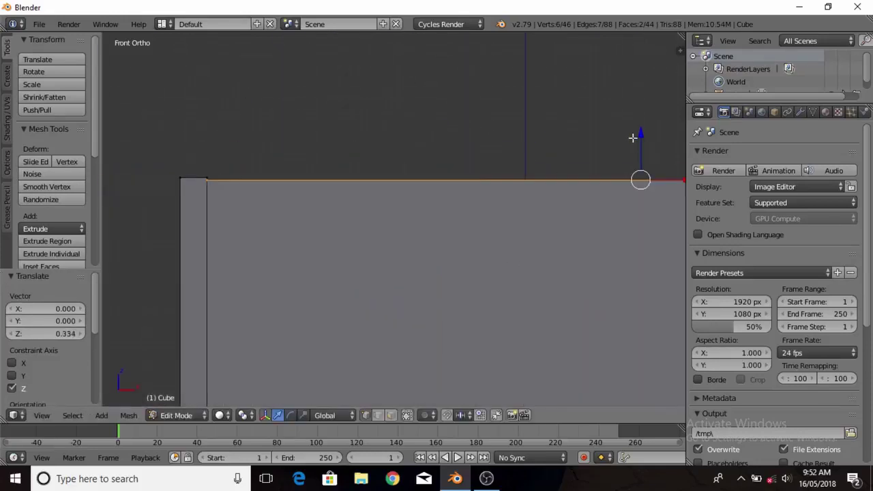
{"action": "key", "text": "Escape"}
Merge the two wall corner vertices with Alt+M and return to Object Mode
{"action": "key", "text": "a"}
{"action": "mouse_move", "coordinate": [637, 132]}
{"action": "middle_mouse_down"}
{"action": "mouse_move", "coordinate": [415, 243]}
{"action": "mouse_move", "coordinate": [584, 331]}
{"action": "middle_mouse_up"}
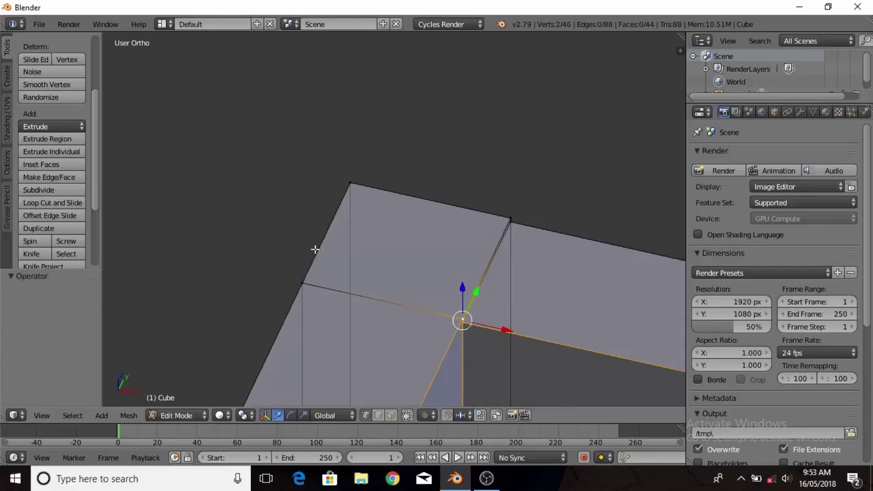
{"action": "key", "text": "alt+m"}
{"action": "left_click", "coordinate": [512, 225]}
{"action": "scroll", "coordinate": [518, 245], "scroll_direction": "down", "scroll_amount": 3}
{"action": "right_click", "coordinate": [539, 359]}
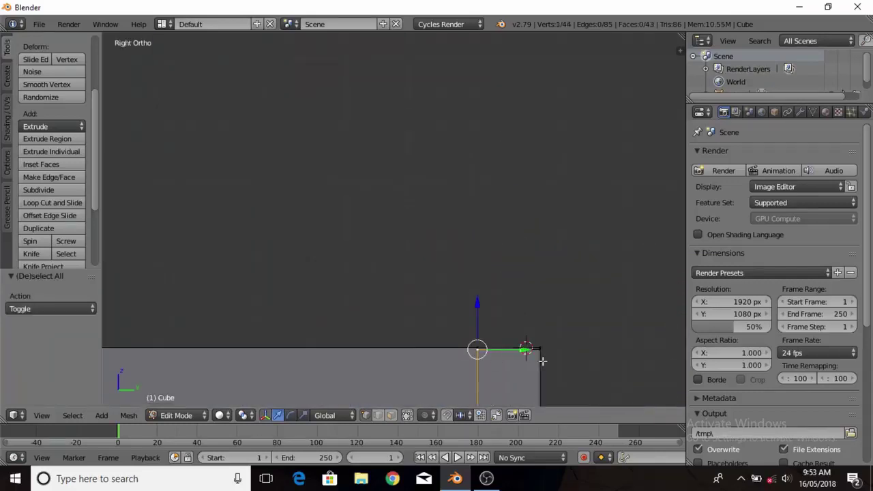
{"action": "key", "text": "a"}
{"action": "scroll", "coordinate": [543, 345], "scroll_direction": "down", "scroll_amount": 3}
{"action": "key", "text": "Tab"}
Add a new cube for the bed, move it along Y, and scale it about 3 times
{"action": "key", "text": "shift+a"}
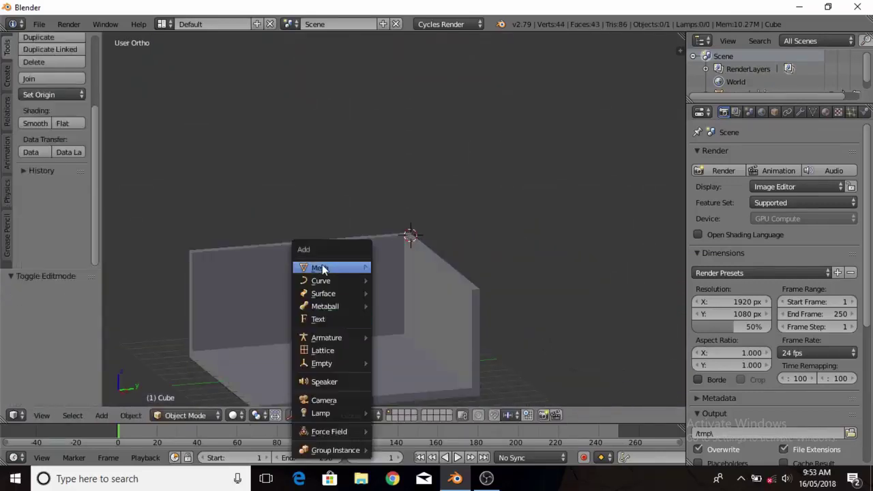
{"action": "left_click", "coordinate": [311, 267]}
{"action": "key", "text": "g"}
{"action": "key", "text": "y"}
{"action": "left_click", "coordinate": [465, 313]}
{"action": "key", "text": "s"}
{"action": "left_click", "coordinate": [358, 355]}
{"action": "middle_click_drag", "start_coordinate": [357, 354], "coordinate": [589, 331]}
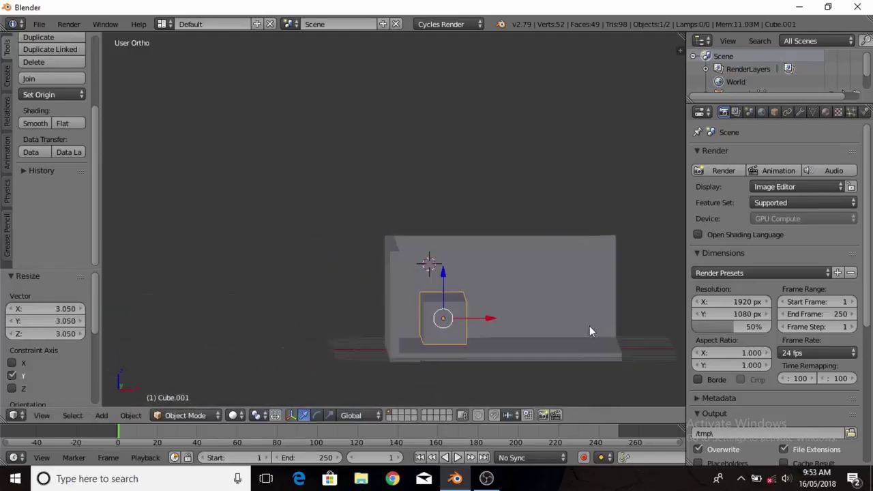
Shift the bed block along X and add two edge loops for the frame's raised ends
{"action": "key", "text": "g"}
{"action": "key", "text": "x"}
{"action": "mouse_move", "coordinate": [513, 318]}
{"action": "middle_mouse_down"}
{"action": "mouse_move", "coordinate": [478, 334]}
{"action": "mouse_move", "coordinate": [338, 321]}
{"action": "middle_mouse_up"}
{"action": "key", "text": "Tab"}
{"action": "key", "text": "a"}
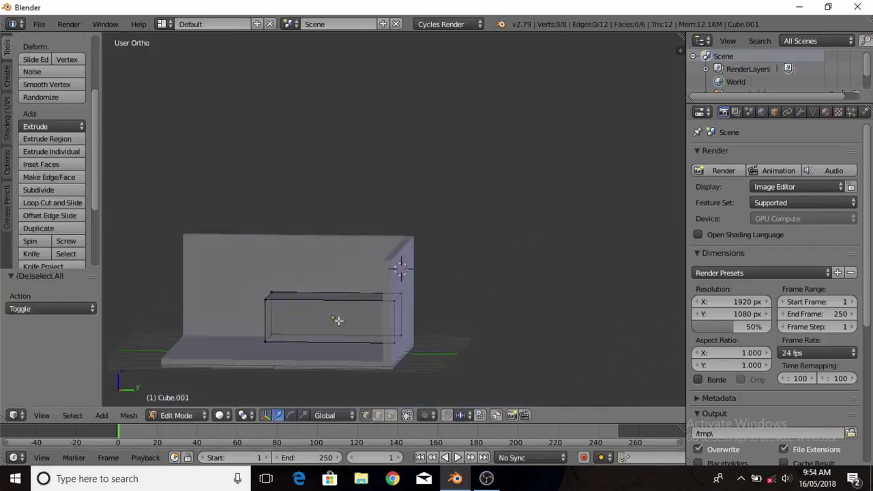
{"action": "left_click", "coordinate": [312, 314]}
{"action": "right_click", "coordinate": [381, 354]}
{"action": "left_click", "coordinate": [479, 379]}
{"action": "key", "text": "a"}
Check the bed block from the side and return to Object Mode
{"action": "mouse_move", "coordinate": [479, 379]}
{"action": "middle_mouse_down"}
{"action": "mouse_move", "coordinate": [405, 370]}
{"action": "mouse_move", "coordinate": [512, 355]}
{"action": "middle_mouse_up"}
{"action": "key", "text": "a"}
{"action": "key", "text": "a"}
{"action": "key", "text": "KP_3"}
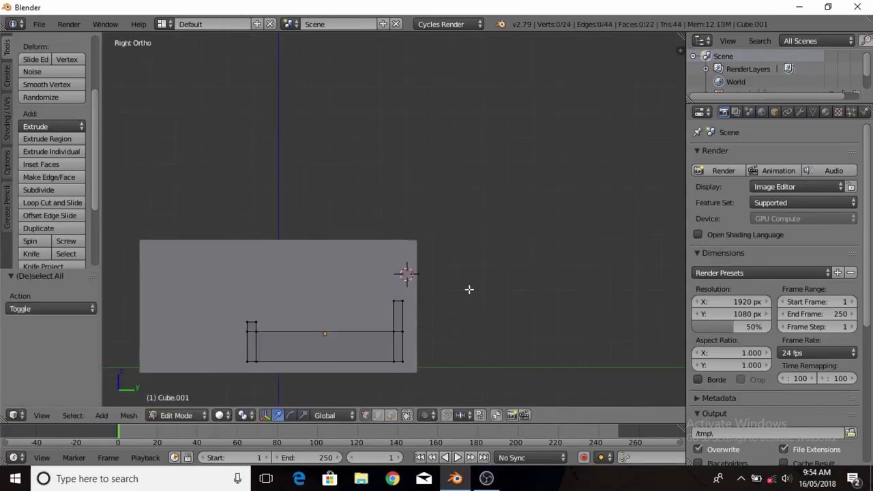
{"action": "middle_click_drag", "start_coordinate": [469, 289], "coordinate": [432, 274]}
{"action": "key", "text": "Tab"}
{"action": "left_click", "coordinate": [266, 278]}
Add a mattress cube, resize it along depth, and lower it into the bed frame
{"action": "key", "text": "shift+a"}
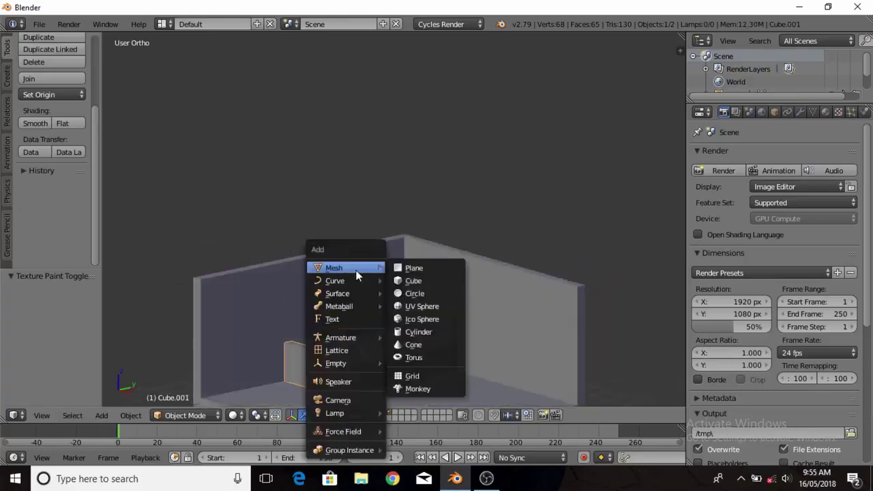
{"action": "left_click", "coordinate": [413, 280]}
{"action": "key", "text": "g"}
{"action": "key", "text": "y"}
{"action": "key", "text": "s"}
{"action": "key", "text": "y"}
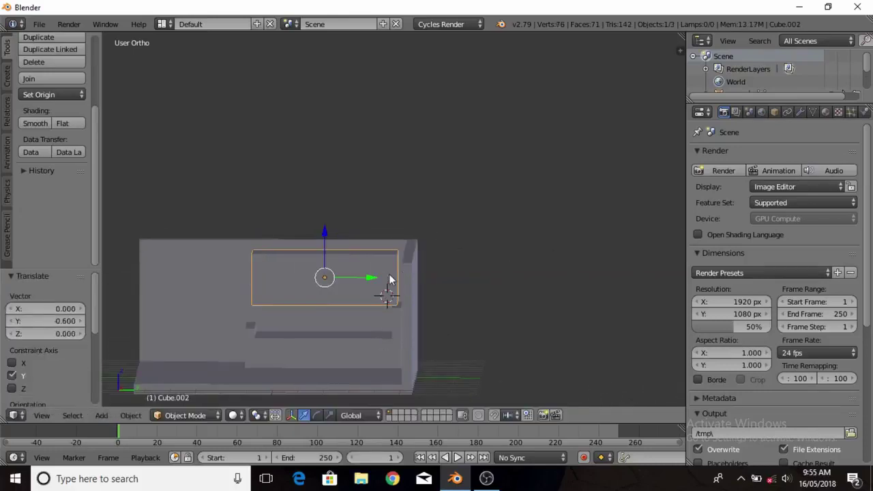
{"action": "key", "text": "g"}
{"action": "key", "text": "z"}
{"action": "left_click", "coordinate": [326, 273]}
Adjust the mattress width and vertical thickness so it sits between the bed ends
{"action": "middle_click_drag", "start_coordinate": [326, 273], "coordinate": [369, 446]}
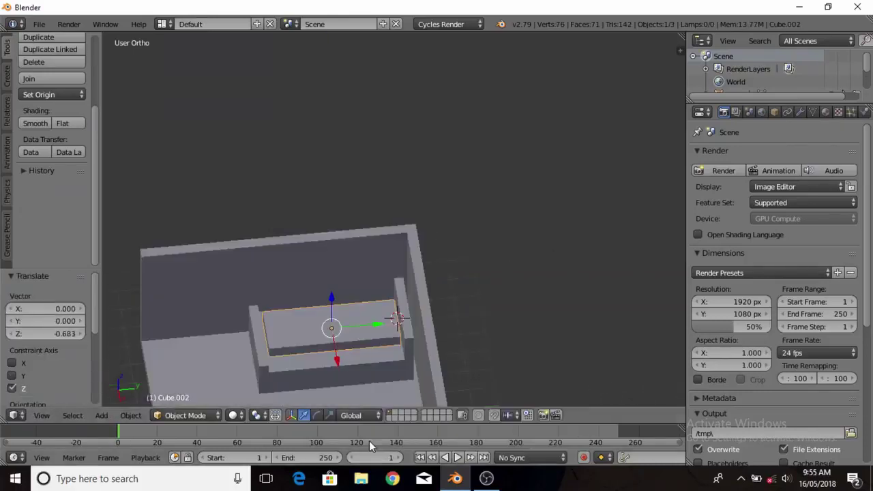
{"action": "left_click", "coordinate": [335, 363]}
{"action": "mouse_move", "coordinate": [336, 362]}
{"action": "middle_mouse_down"}
{"action": "mouse_move", "coordinate": [360, 344]}
{"action": "mouse_move", "coordinate": [347, 303]}
{"action": "middle_mouse_up"}
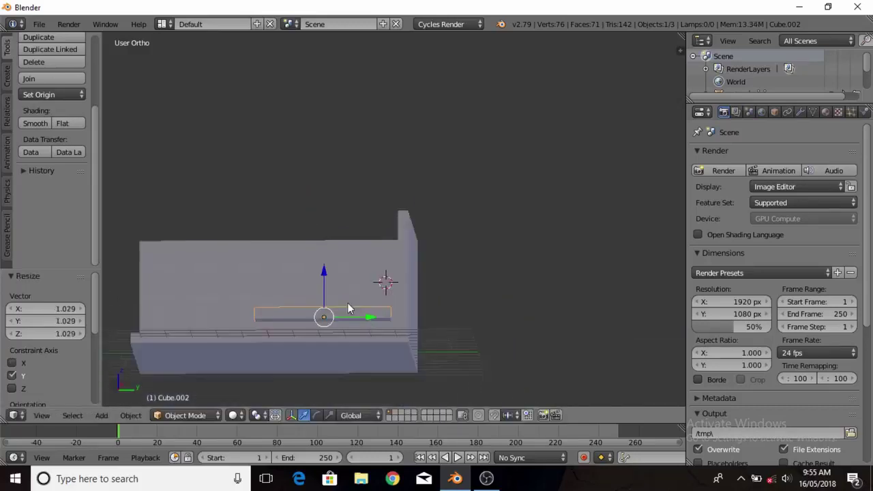
{"action": "key", "text": "g"}
{"action": "key", "text": "z"}
{"action": "left_click", "coordinate": [326, 291]}
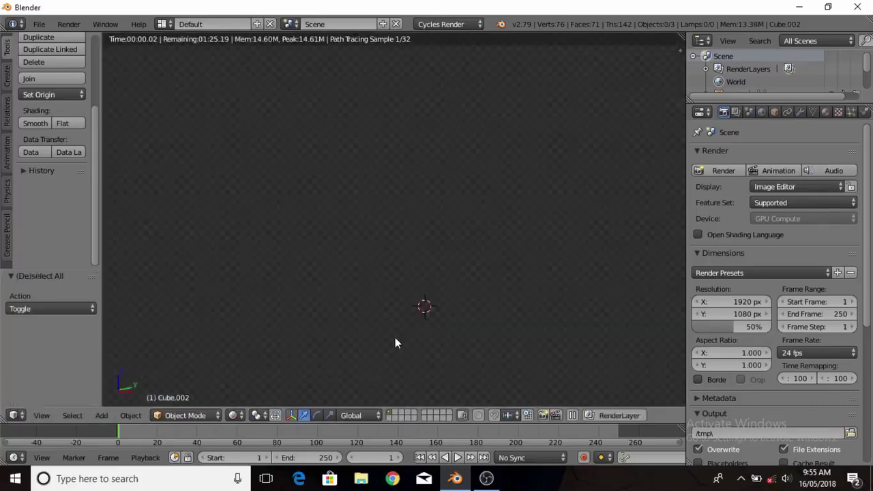
{"action": "middle_click_drag", "start_coordinate": [395, 337], "coordinate": [403, 336]}
Add a cube, move it along Y, and flatten it vertically into a thin tabletop panel
{"action": "key", "text": "shift+a"}
{"action": "left_click", "coordinate": [493, 282]}
{"action": "key", "text": "g"}
{"action": "key", "text": "y"}
{"action": "left_click", "coordinate": [529, 321]}
{"action": "middle_click_drag", "start_coordinate": [528, 320], "coordinate": [543, 346]}
{"action": "key", "text": "s"}
{"action": "key", "text": "z"}
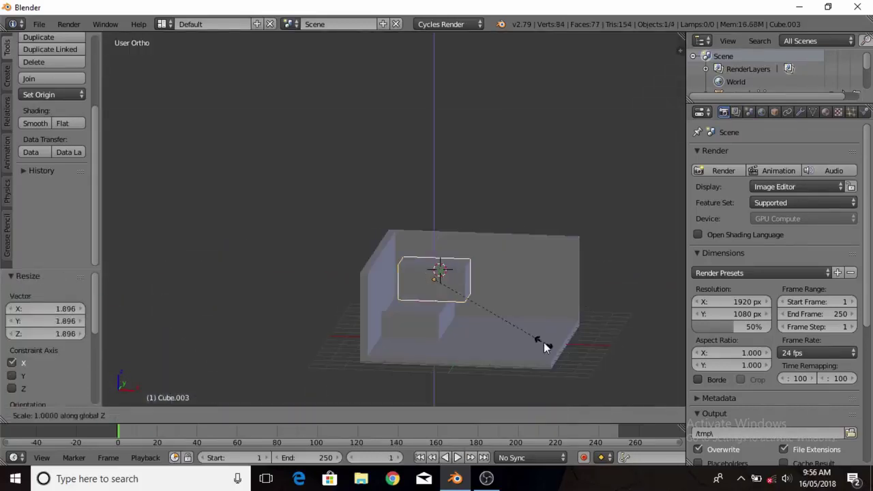
{"action": "left_click", "coordinate": [508, 277]}
{"action": "scroll", "coordinate": [355, 249], "scroll_direction": "up", "scroll_amount": 5}
{"action": "mouse_move", "coordinate": [356, 250]}
{"action": "middle_mouse_down"}
{"action": "mouse_move", "coordinate": [448, 344]}
{"action": "mouse_move", "coordinate": [478, 294]}
{"action": "mouse_move", "coordinate": [628, 312]}
{"action": "mouse_move", "coordinate": [323, 263]}
{"action": "middle_mouse_up"}
In Edit Mode, loop-cut the panel, redo the cut, and shift one face strip
{"action": "key", "text": "Tab"}
{"action": "key", "text": "ctrl+r"}
{"action": "scroll", "coordinate": [407, 278], "scroll_direction": "up", "scroll_amount": 1}
{"action": "left_click", "coordinate": [407, 278]}
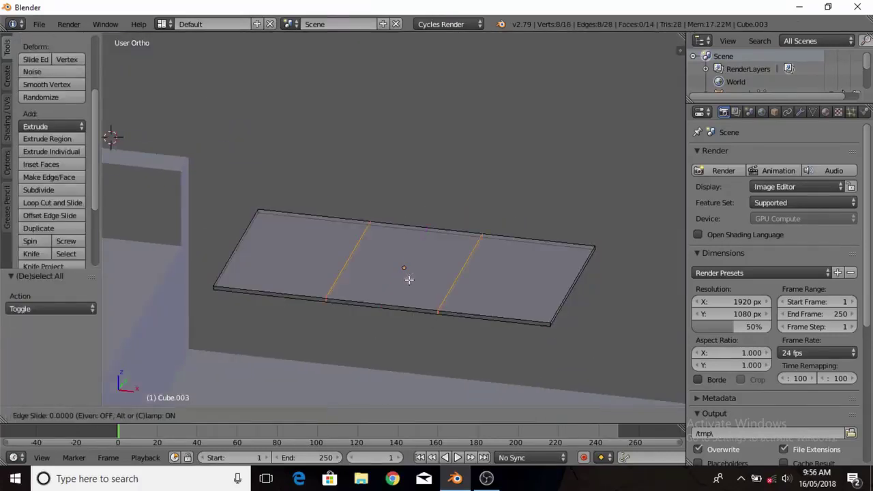
{"action": "right_click", "coordinate": [427, 297]}
{"action": "key", "text": "ctrl+z"}
{"action": "key", "text": "ctrl+r"}
{"action": "right_click", "coordinate": [382, 229]}
{"action": "key", "text": "c"}
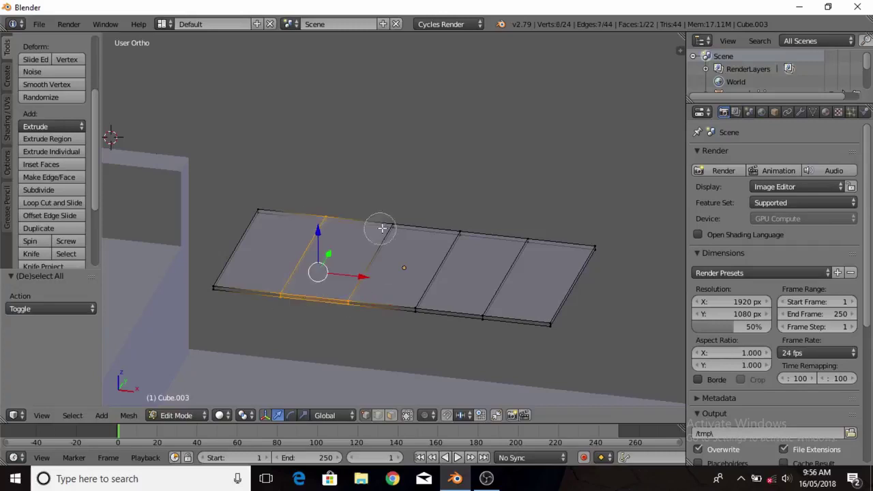
{"action": "left_click", "coordinate": [307, 261]}
{"action": "key", "text": "a"}
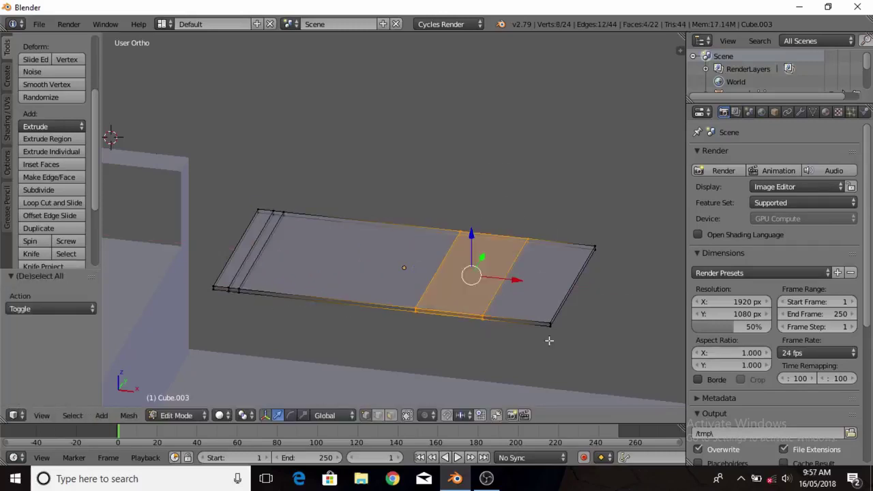
Add three loop cuts and shrink the cut strips into thin bands for the legs
{"action": "key", "text": "a"}
{"action": "middle_click_drag", "start_coordinate": [578, 317], "coordinate": [249, 116]}
{"action": "key", "text": "ctrl+r"}
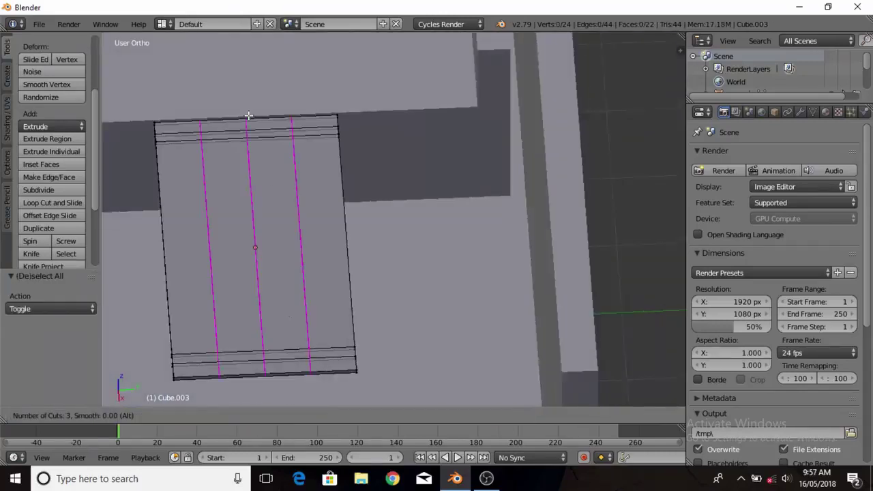
{"action": "left_click", "coordinate": [246, 247]}
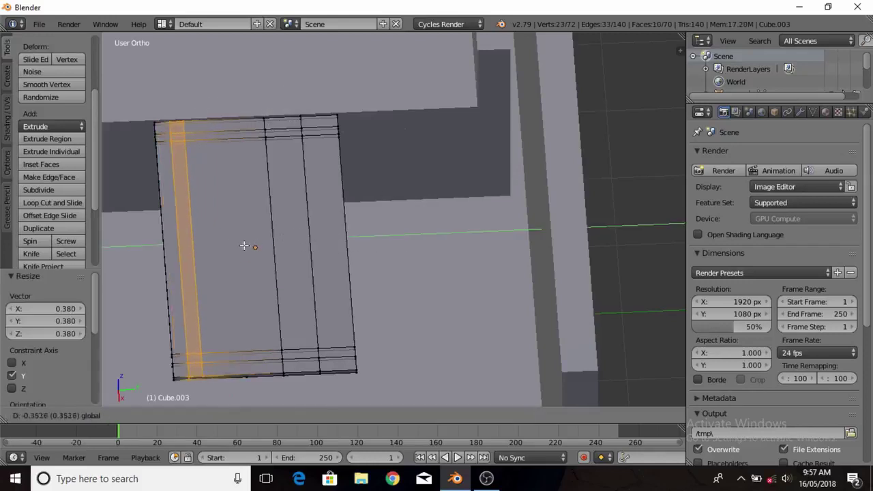
{"action": "key", "text": "a"}
{"action": "key", "text": "c"}
{"action": "left_click", "coordinate": [332, 266]}
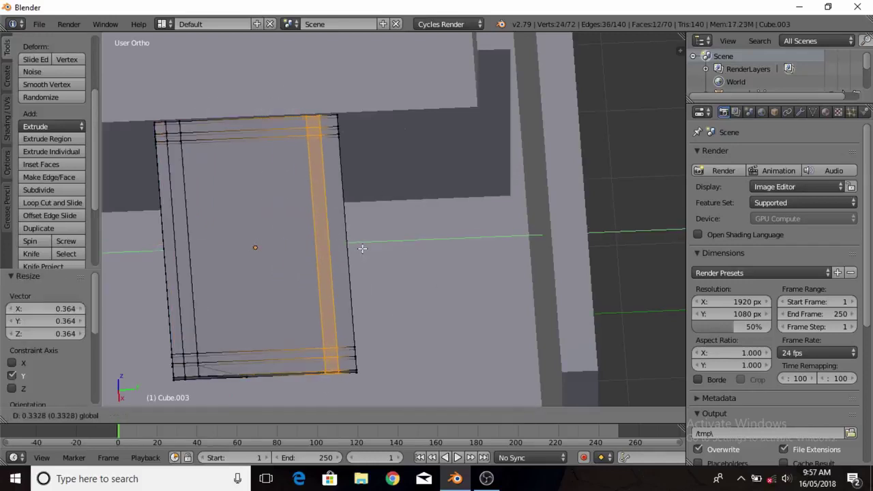
{"action": "key", "text": "a"}
Select a corner vertex and slide it along Y into line with the leg bands
{"action": "middle_click_drag", "start_coordinate": [360, 247], "coordinate": [132, 250]}
{"action": "scroll", "coordinate": [156, 148], "scroll_direction": "up", "scroll_amount": 2}
{"action": "right_click", "coordinate": [155, 149]}
{"action": "middle_click_drag", "start_coordinate": [249, 231], "coordinate": [290, 201]}
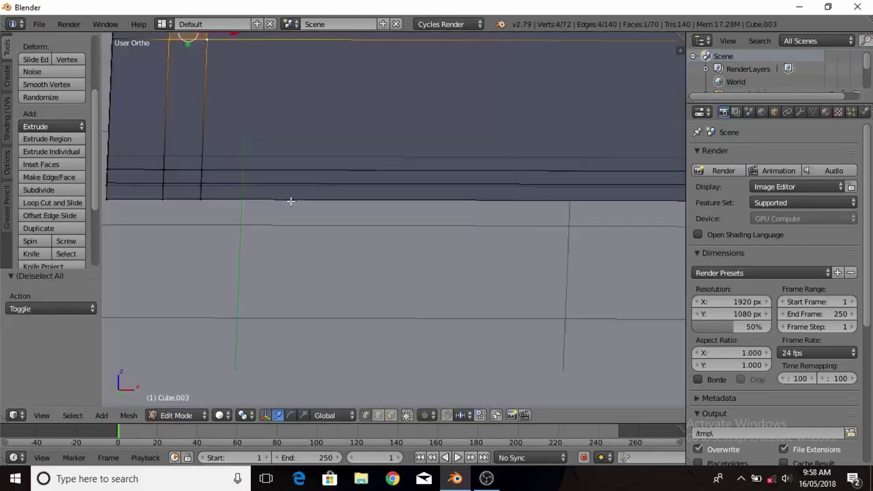
{"action": "mouse_move", "coordinate": [211, 141]}
{"action": "middle_mouse_down"}
{"action": "mouse_move", "coordinate": [609, 208]}
{"action": "mouse_move", "coordinate": [504, 250]}
{"action": "middle_mouse_up"}
{"action": "right_click", "coordinate": [609, 208], "text": "alt+shift"}
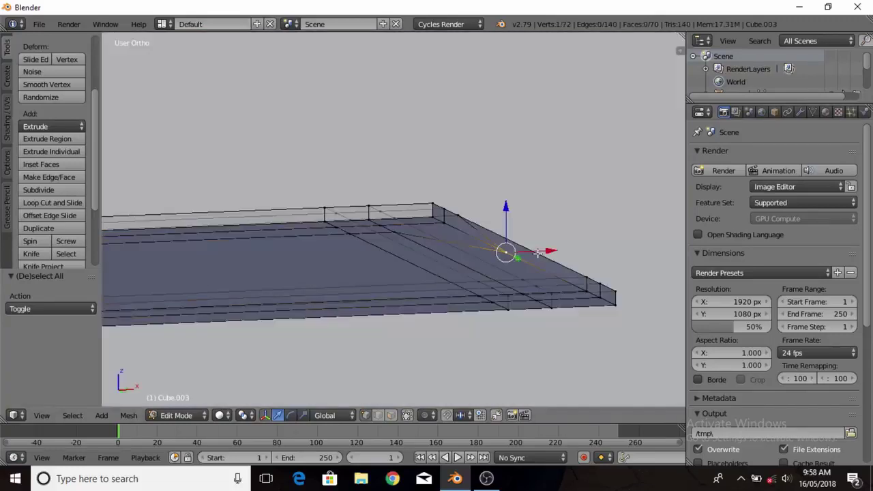
{"action": "scroll", "coordinate": [375, 318], "scroll_direction": "up", "scroll_amount": 2}
{"action": "right_click", "coordinate": [375, 319]}
{"action": "middle_click_drag", "start_coordinate": [224, 339], "coordinate": [228, 232]}
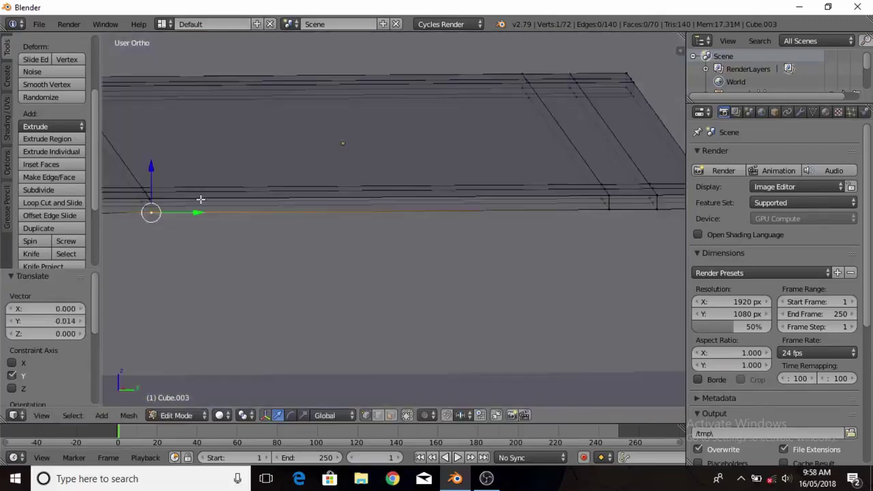
{"action": "left_click_drag", "start_coordinate": [200, 202], "coordinate": [161, 213]}
{"action": "key", "text": "KP_3"}
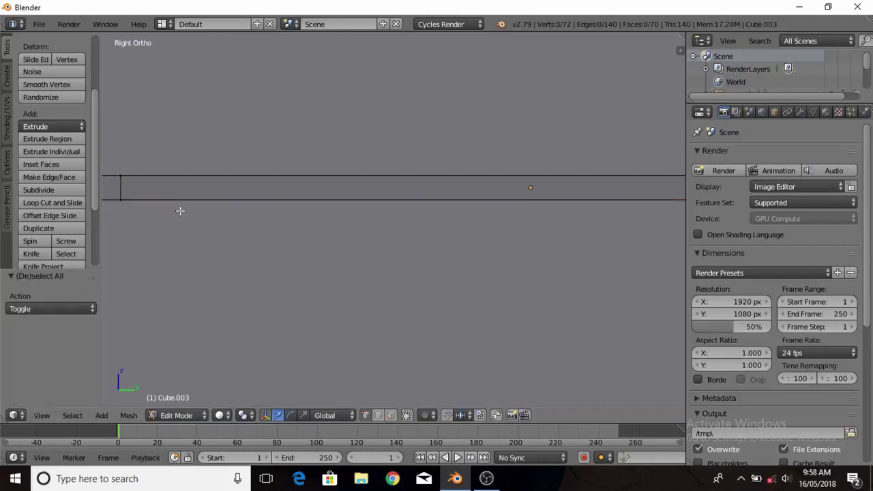
{"action": "mouse_move", "coordinate": [180, 211]}
{"action": "middle_mouse_down"}
{"action": "mouse_move", "coordinate": [325, 178]}
{"action": "mouse_move", "coordinate": [547, 185]}
{"action": "middle_mouse_up"}
Select the tabletop's corner faces that will become the four legs
{"action": "middle_click_drag", "start_coordinate": [465, 272], "coordinate": [335, 162]}
{"action": "key", "text": "a"}
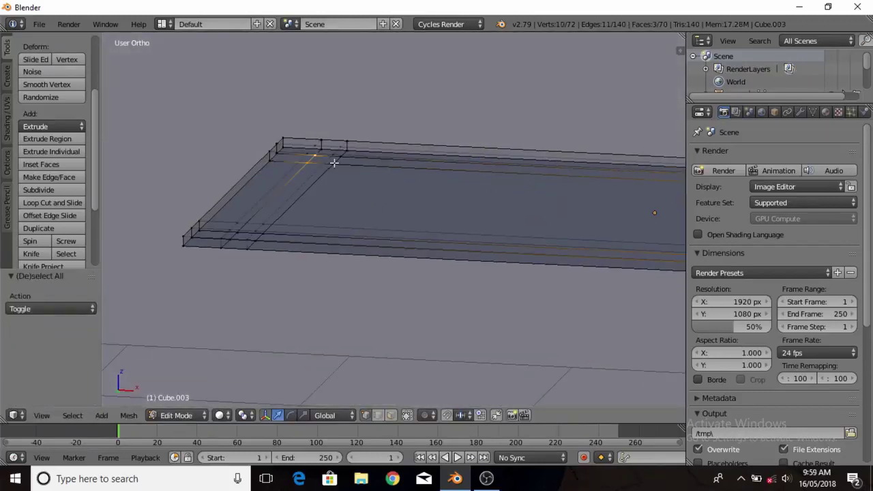
{"action": "key", "text": "a"}
{"action": "key", "text": "a"}
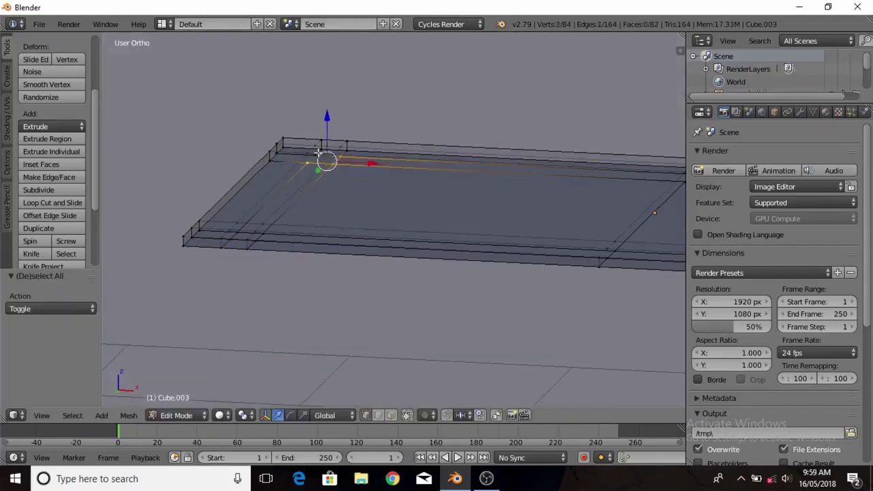
{"action": "right_click", "coordinate": [247, 241], "text": "shift"}
{"action": "middle_click_drag", "start_coordinate": [247, 240], "coordinate": [667, 232]}
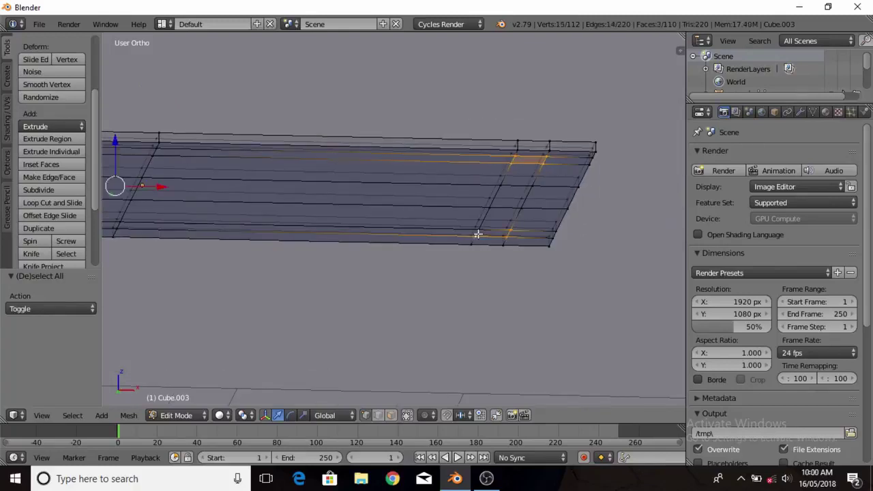
{"action": "key", "text": "KP_1"}
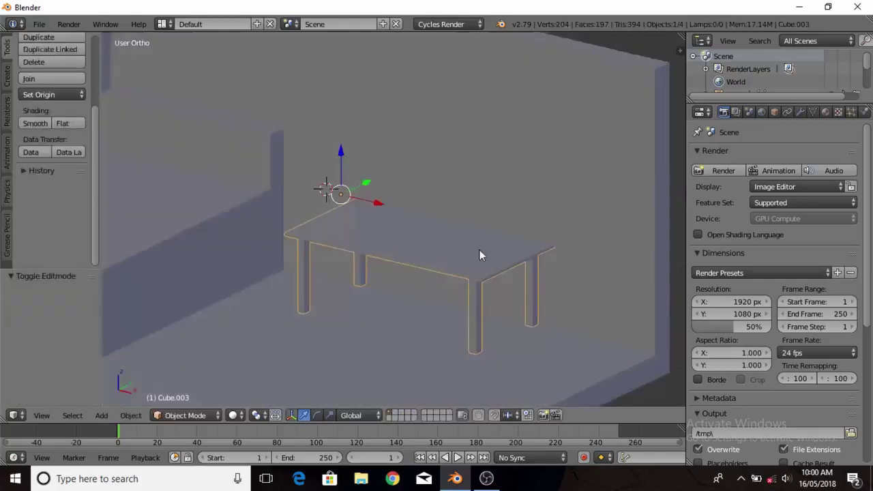
Finish scaling the table vertically, then select the new flat slab above the desk
{"action": "key", "text": "s"}
{"action": "key", "text": "z"}
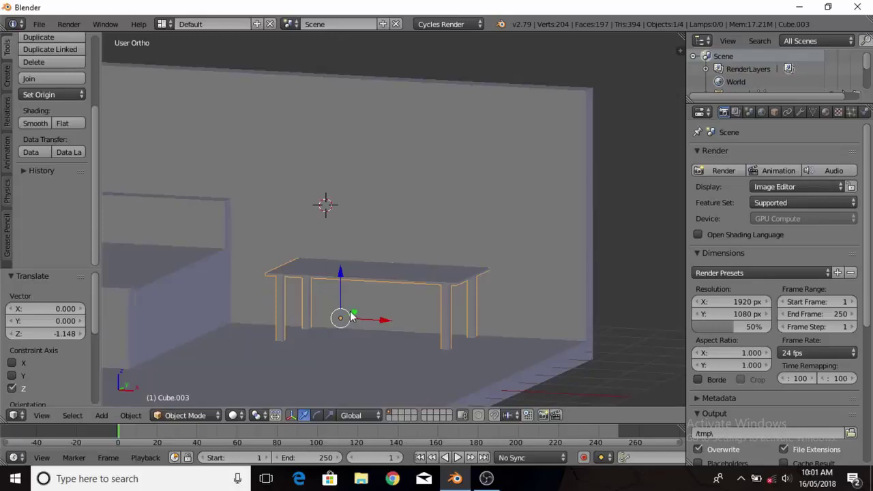
{"action": "key", "text": "a"}
{"action": "middle_click_drag", "start_coordinate": [403, 312], "coordinate": [215, 270]}
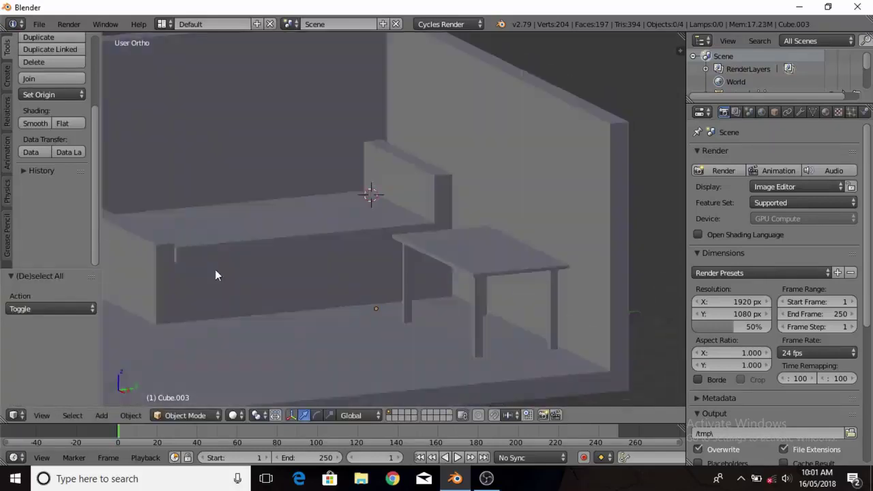
{"action": "right_click", "coordinate": [380, 227]}
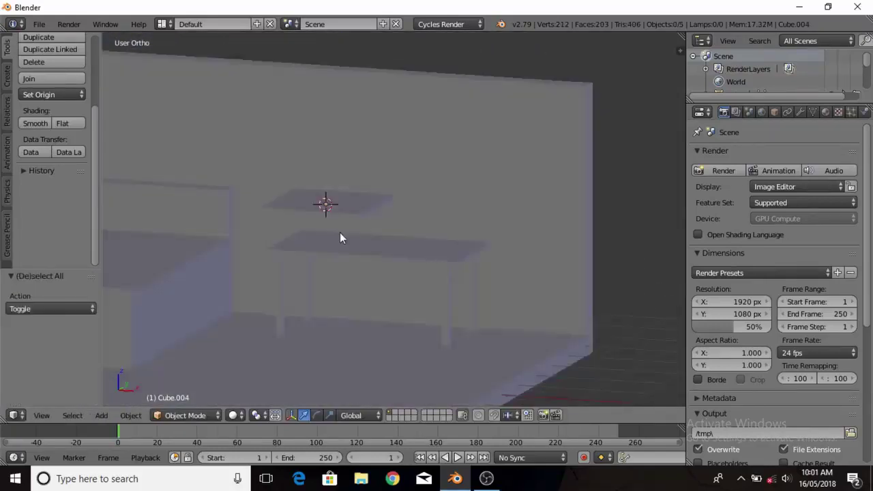
{"action": "right_click", "coordinate": [347, 210]}
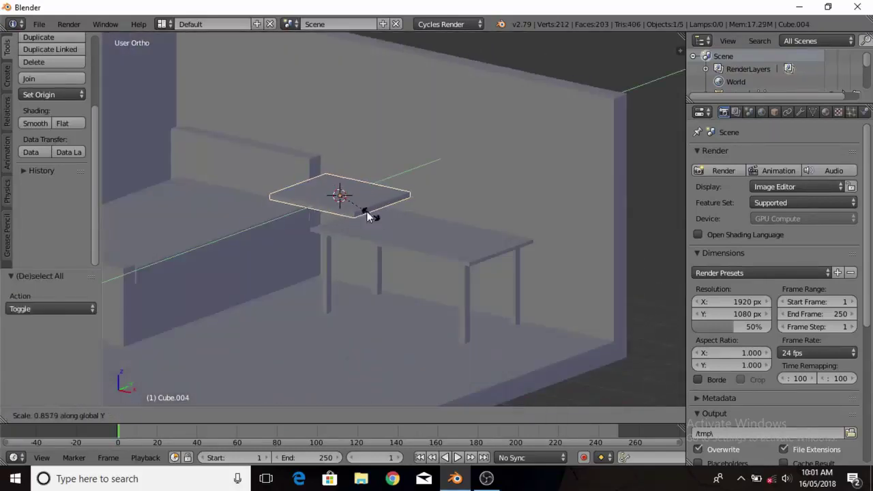
Extrude the slab's back edge upward into a back panel to form the wall shelf
{"action": "key", "text": "Tab"}
{"action": "left_click", "coordinate": [393, 223]}
{"action": "key", "text": "KP_3"}
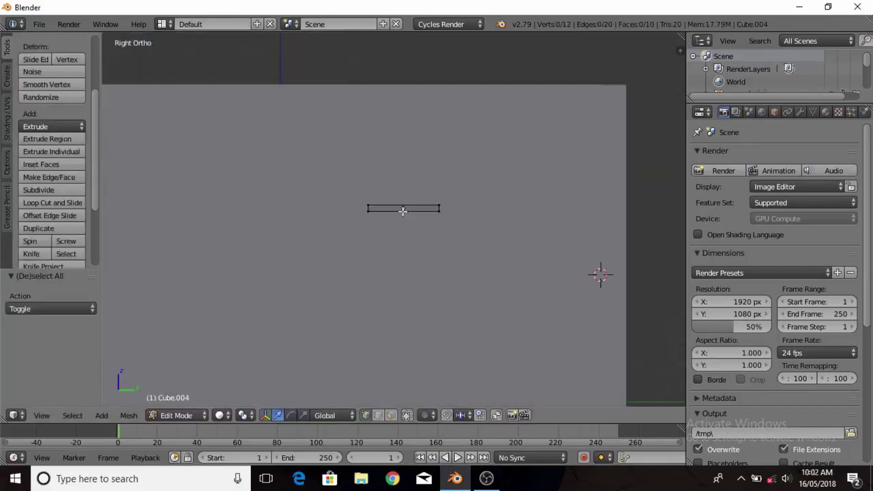
{"action": "key", "text": "e"}
{"action": "left_click", "coordinate": [308, 274]}
{"action": "middle_click_drag", "start_coordinate": [307, 275], "coordinate": [376, 224]}
{"action": "key", "text": "KP_3"}
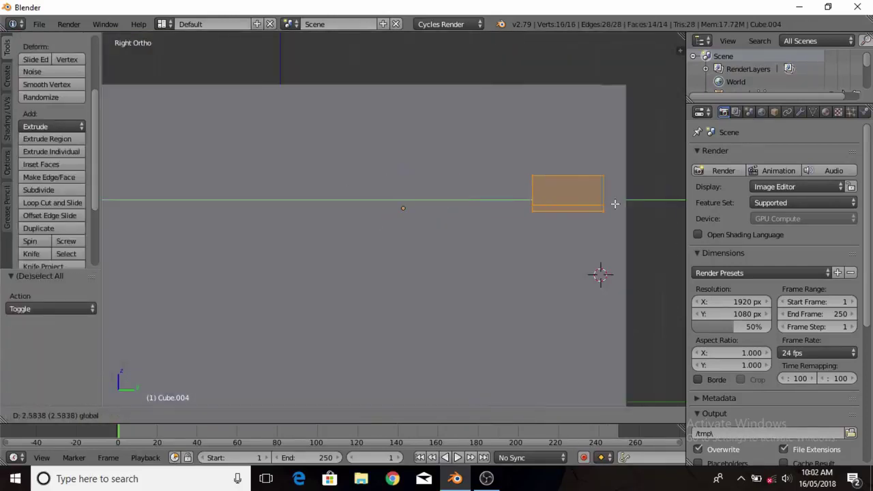
{"action": "mouse_move", "coordinate": [615, 203]}
{"action": "middle_mouse_down"}
{"action": "mouse_move", "coordinate": [444, 246]}
{"action": "mouse_move", "coordinate": [530, 251]}
{"action": "middle_mouse_up"}
{"action": "key", "text": "Tab"}
Add a sun lamp from the top view and rotate it to angle the light
{"action": "key", "text": "a"}
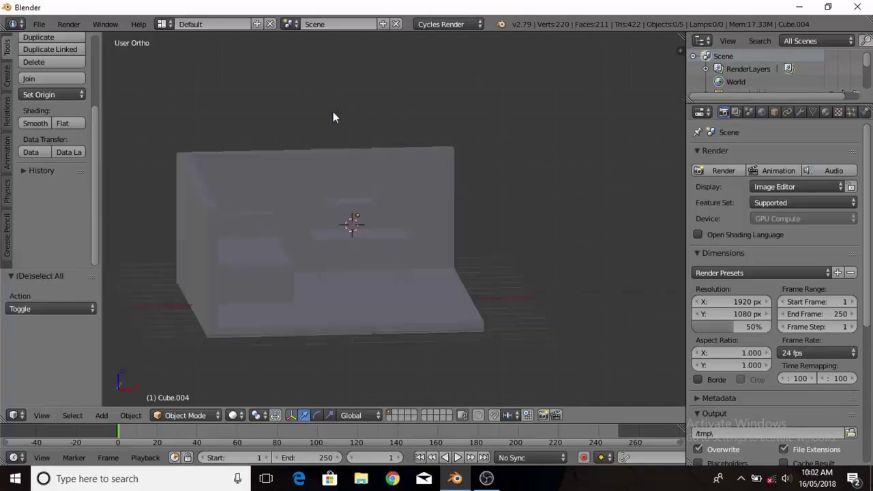
{"action": "middle_click_drag", "start_coordinate": [332, 116], "coordinate": [480, 288]}
{"action": "key", "text": "KP_1"}
{"action": "key", "text": "shift+a"}
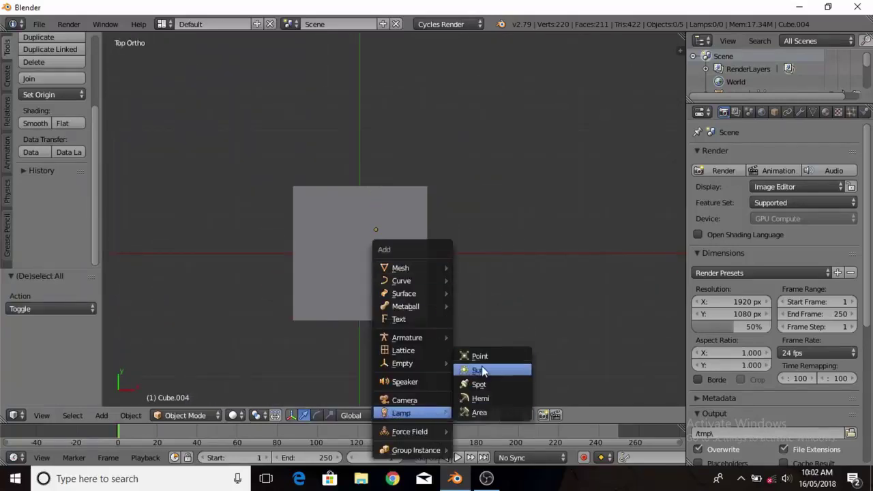
{"action": "left_click", "coordinate": [468, 357]}
{"action": "middle_click_drag", "start_coordinate": [441, 209], "coordinate": [422, 283]}
{"action": "key", "text": "r"}
{"action": "left_click", "coordinate": [497, 195]}
Preview the sunlit room in Rendered shading, then return to solid shading
{"action": "key", "text": "shift+z"}
{"action": "scroll", "coordinate": [455, 237], "scroll_direction": "up", "scroll_amount": 3}
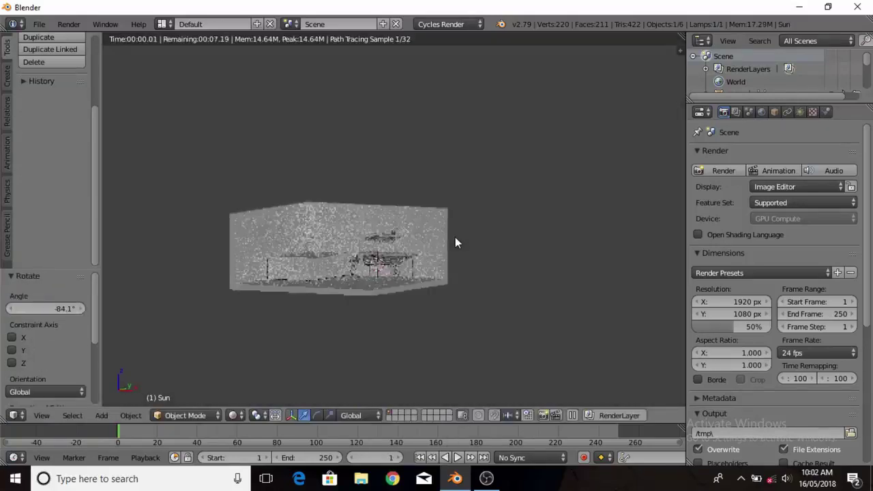
{"action": "scroll", "coordinate": [455, 237], "scroll_direction": "up", "scroll_amount": 2}
{"action": "key", "text": "shift+z"}
{"action": "right_click", "coordinate": [257, 258]}
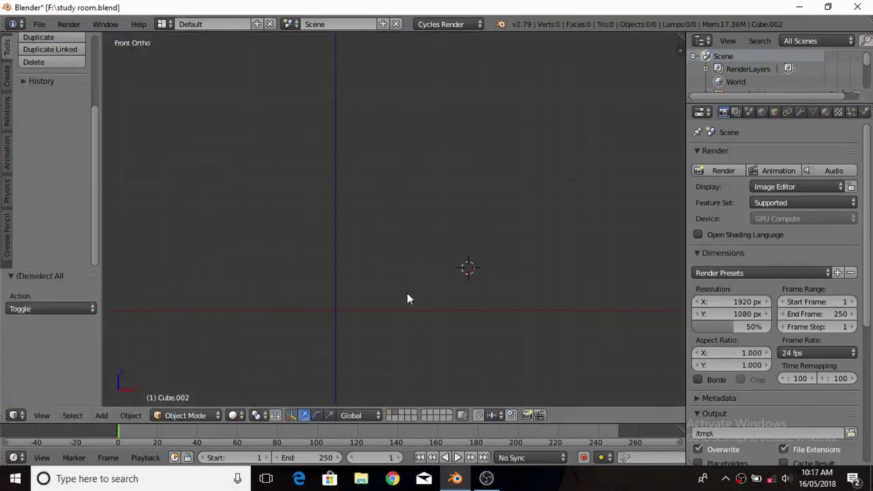
Add a new cube at the origin and narrow it along X
{"action": "key", "text": "n"}
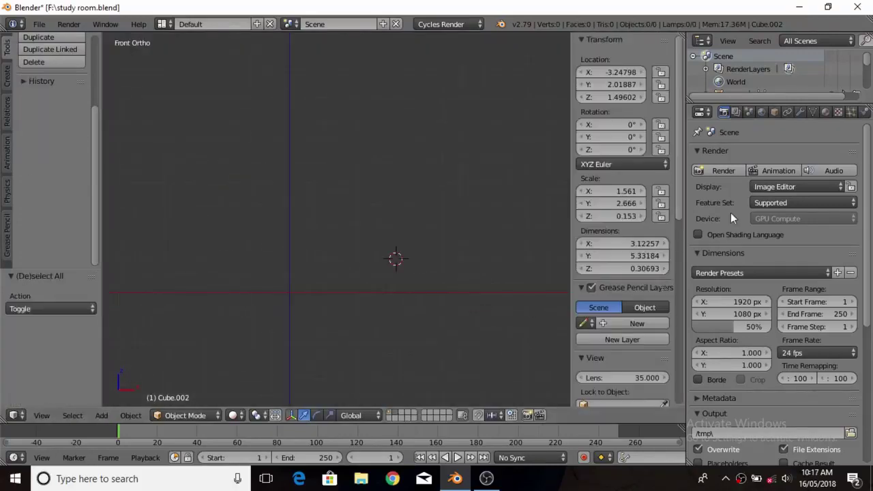
{"action": "key", "text": "shift+c"}
{"action": "key", "text": "shift+a"}
{"action": "left_click", "coordinate": [255, 211]}
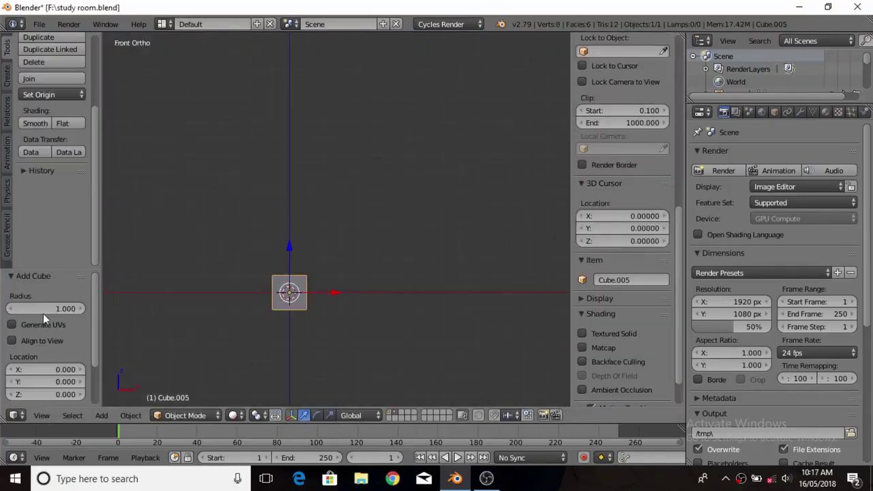
{"action": "key", "text": "s"}
{"action": "key", "text": "x"}
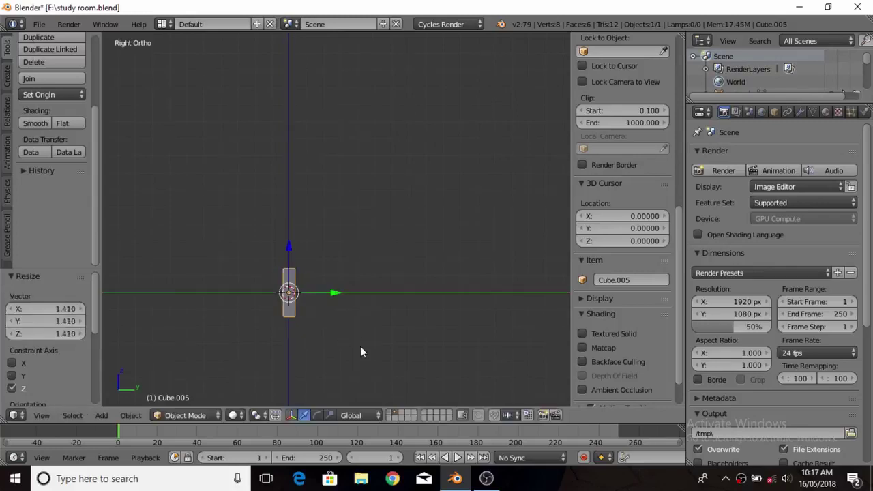
Add a centred loop cut through the cube and select its top edge
{"action": "key", "text": "Tab"}
{"action": "key", "text": "ctrl+r"}
{"action": "left_click", "coordinate": [321, 229]}
{"action": "right_click", "coordinate": [333, 228]}
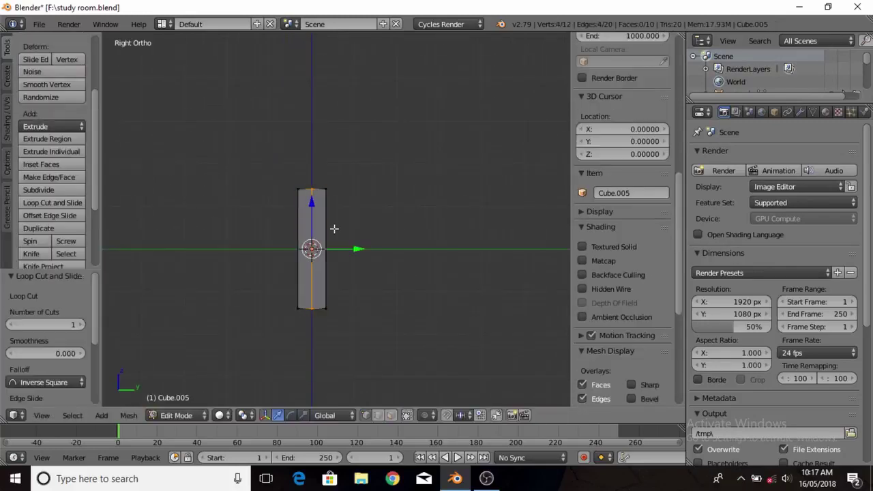
{"action": "key", "text": "a"}
{"action": "right_click", "coordinate": [312, 189]}
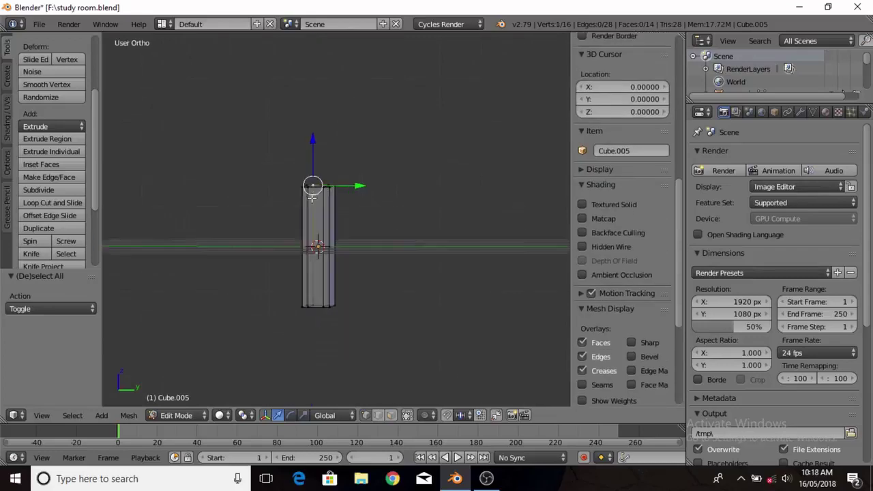
{"action": "mouse_move", "coordinate": [320, 205]}
{"action": "middle_mouse_down"}
{"action": "mouse_move", "coordinate": [323, 295]}
{"action": "mouse_move", "coordinate": [253, 359]}
{"action": "middle_mouse_up"}
Move the selection along X and delete a face and an edge to open the frame
{"action": "key", "text": "g"}
{"action": "key", "text": "x"}
{"action": "left_click", "coordinate": [218, 299]}
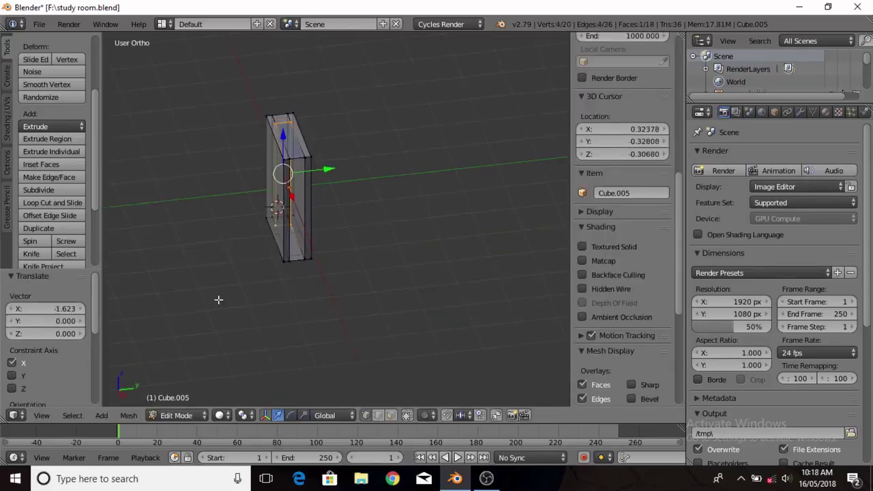
{"action": "key", "text": "a"}
{"action": "middle_click_drag", "start_coordinate": [318, 263], "coordinate": [306, 209]}
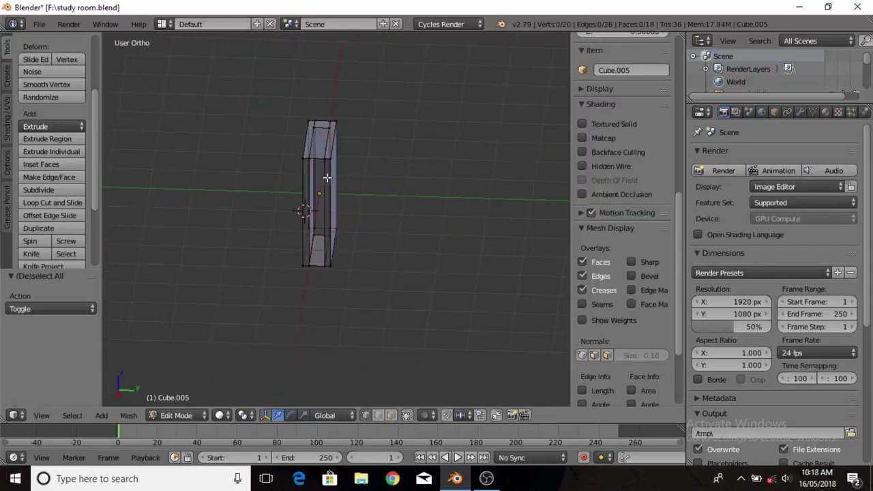
{"action": "key", "text": "x"}
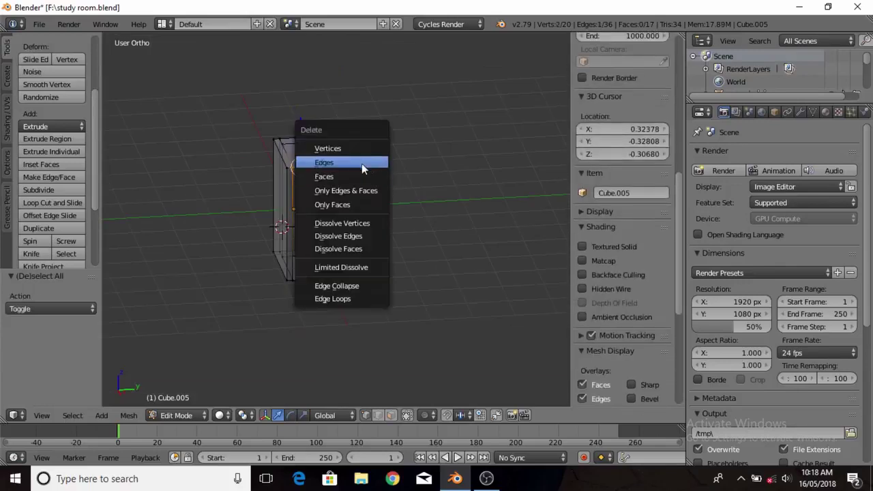
{"action": "left_click", "coordinate": [348, 210]}
{"action": "key", "text": "x"}
{"action": "left_click", "coordinate": [349, 196]}
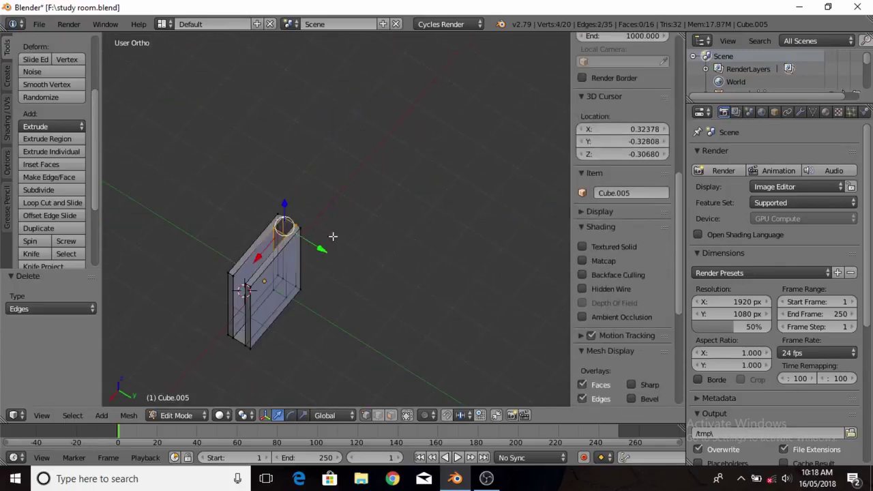
Add a second cube inside the frame and scale it along Z into the pages panel
{"action": "key", "text": "KP_1"}
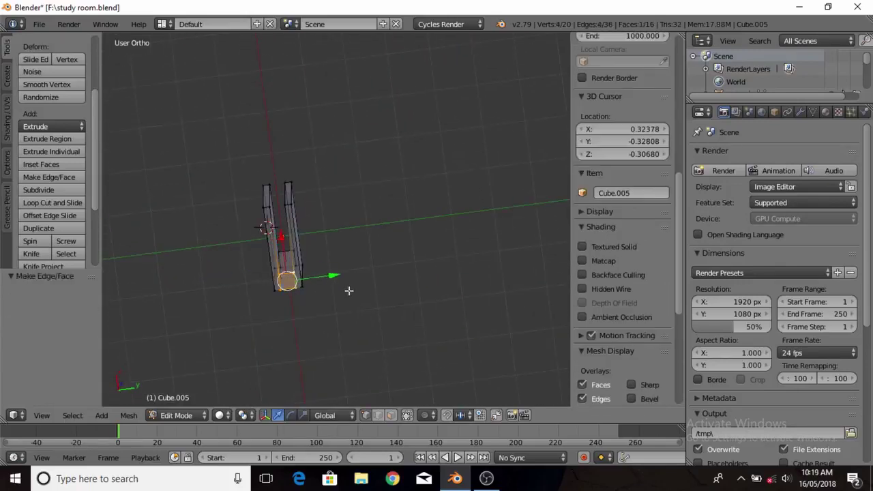
{"action": "key", "text": "a"}
{"action": "key", "text": "shift+a"}
{"action": "left_click", "coordinate": [316, 279]}
{"action": "key", "text": "s"}
{"action": "key", "text": "z"}
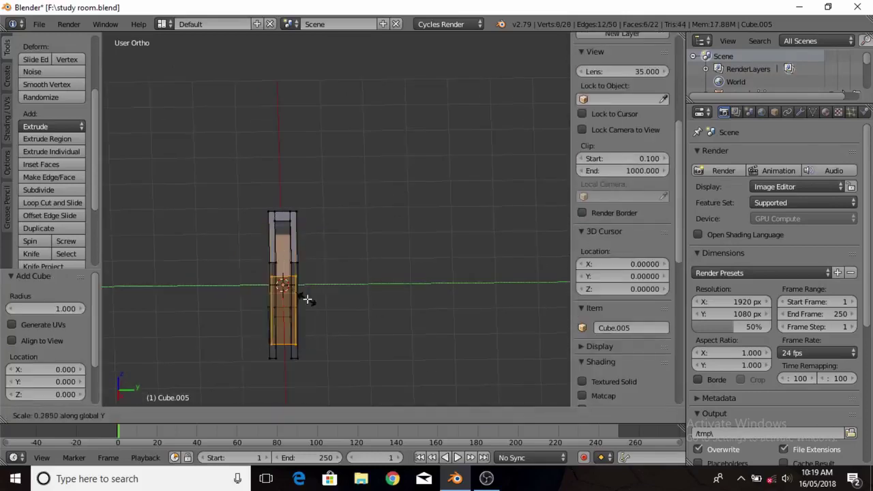
{"action": "left_click", "coordinate": [321, 314]}
Undo the extra cube, inspect the finished book, and return to Object Mode
{"action": "key", "text": "KP_1"}
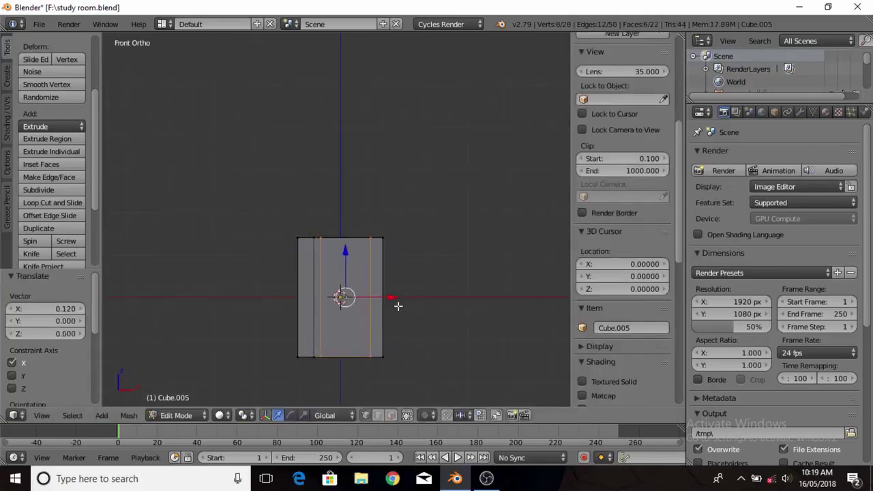
{"action": "left_click", "coordinate": [443, 336]}
{"action": "middle_click_drag", "start_coordinate": [443, 335], "coordinate": [424, 349]}
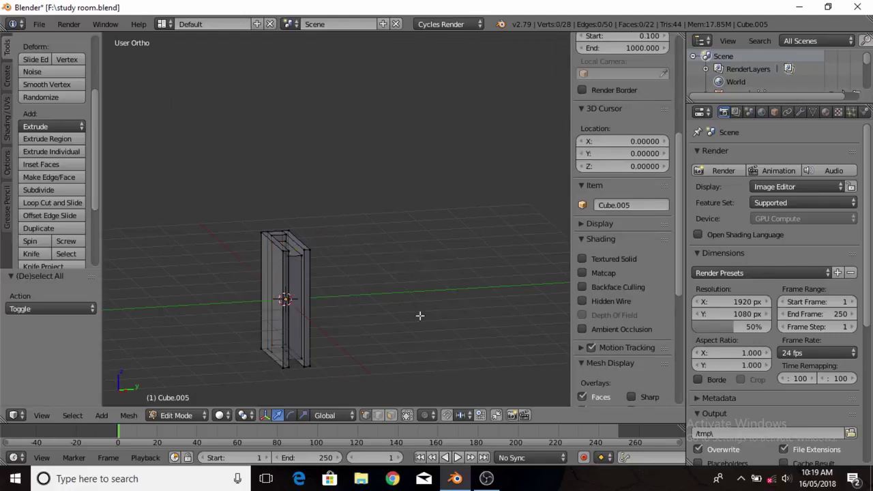
{"action": "key", "text": "ctrl+z"}
{"action": "key", "text": "ctrl+z"}
{"action": "middle_click_drag", "start_coordinate": [318, 242], "coordinate": [453, 281]}
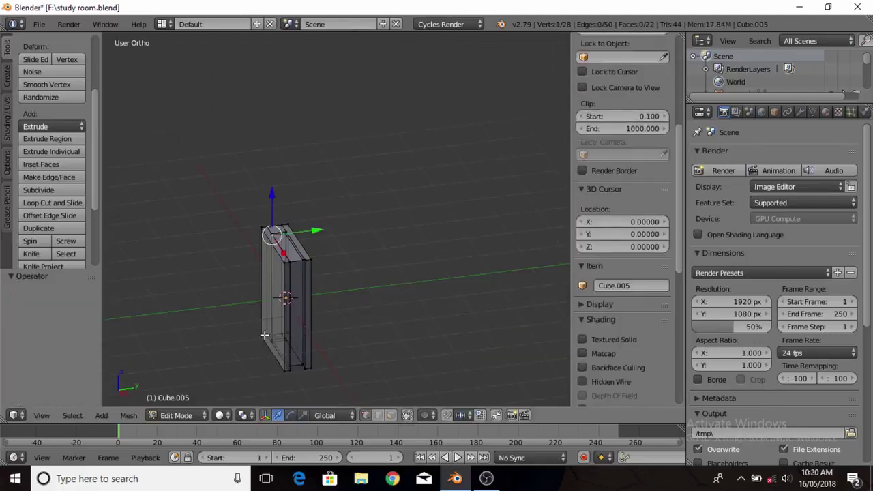
{"action": "key", "text": "Tab"}
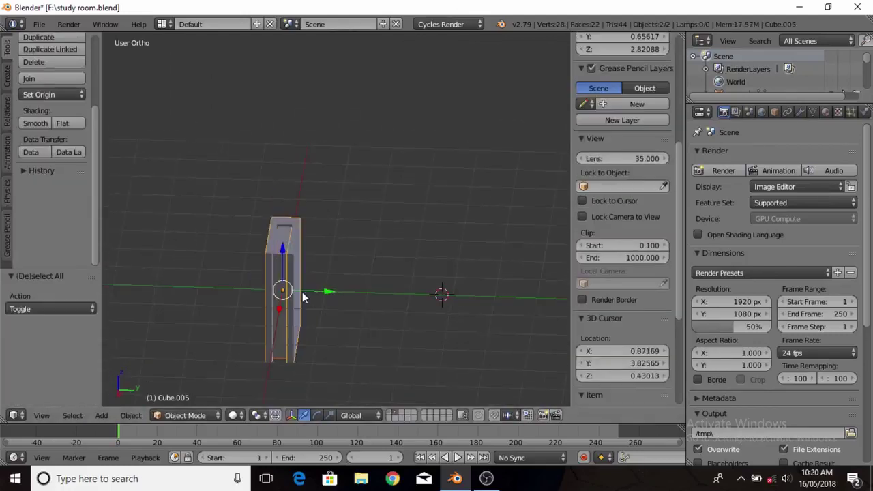
Duplicate the book into a row, tilt the leftmost copy, and give it a new coloured material
{"action": "key", "text": "shift+d"}
{"action": "left_click", "coordinate": [331, 294]}
{"action": "middle_click_drag", "start_coordinate": [331, 294], "coordinate": [378, 276]}
{"action": "key", "text": "shift+r"}
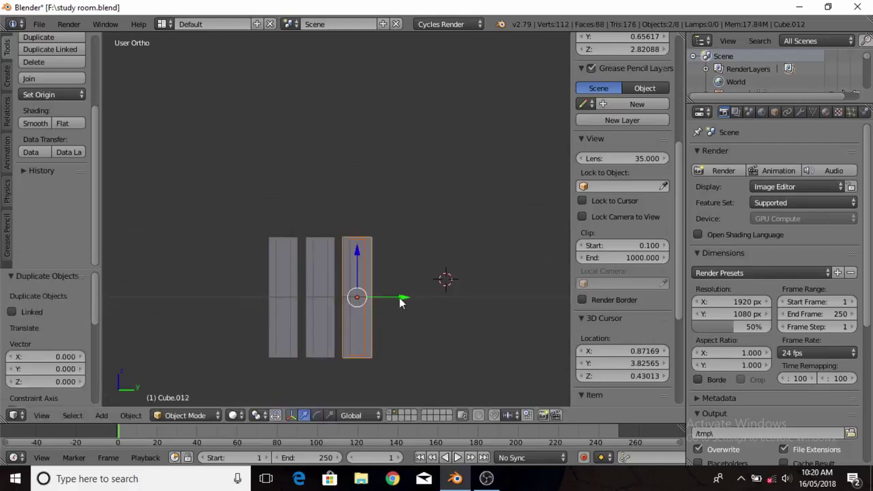
{"action": "left_click_drag", "start_coordinate": [401, 302], "coordinate": [266, 304]}
{"action": "key", "text": "r"}
{"action": "left_click", "coordinate": [825, 111]}
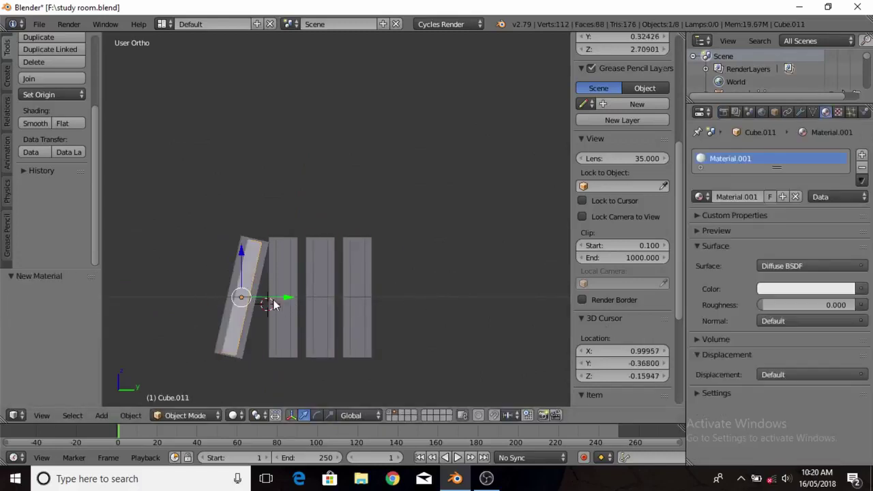
{"action": "left_click", "coordinate": [699, 196]}
{"action": "left_click", "coordinate": [604, 228]}
Give another book in the row a new yellow material
{"action": "right_click", "coordinate": [320, 272]}
{"action": "right_click", "coordinate": [366, 256]}
{"action": "right_click", "coordinate": [243, 293]}
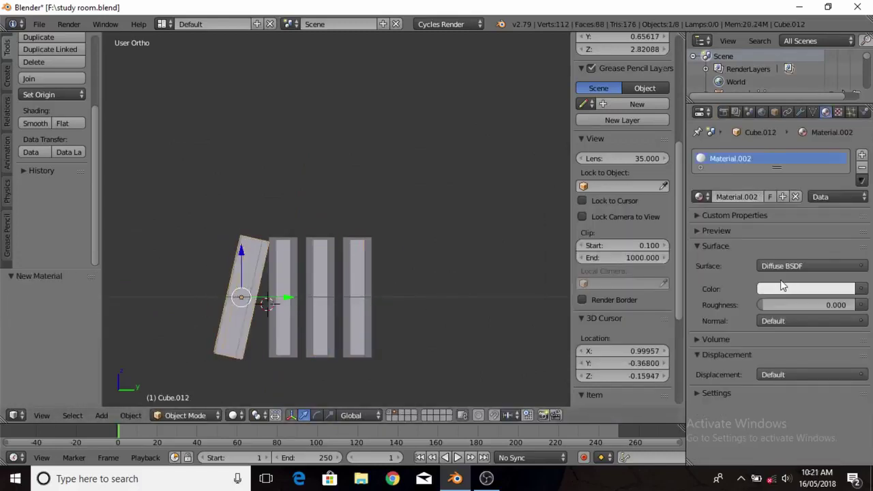
{"action": "left_click", "coordinate": [805, 289]}
{"action": "right_click", "coordinate": [283, 294]}
{"action": "left_click", "coordinate": [804, 288]}
{"action": "left_click", "coordinate": [822, 116]}
Give the rightmost book a new green material and preview the rendered scene
{"action": "key", "text": "shift+z"}
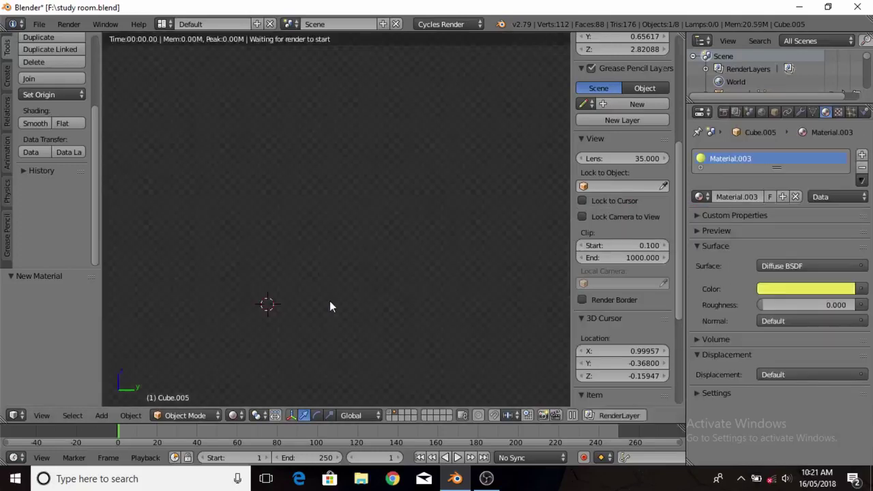
{"action": "key", "text": "shift+z"}
{"action": "right_click", "coordinate": [320, 293]}
{"action": "right_click", "coordinate": [357, 293]}
{"action": "left_click", "coordinate": [759, 196]}
{"action": "left_click", "coordinate": [804, 288]}
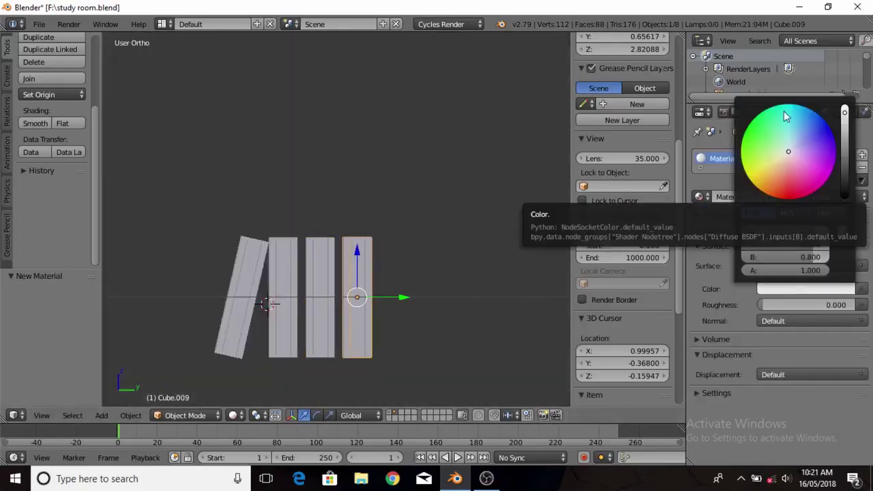
{"action": "left_click", "coordinate": [805, 132]}
{"action": "key", "text": "shift+z"}
{"action": "key", "text": "shift+z"}
Shift the green book along Y, then move all the books onto the room's layer 1
{"action": "key", "text": "g"}
{"action": "key", "text": "y"}
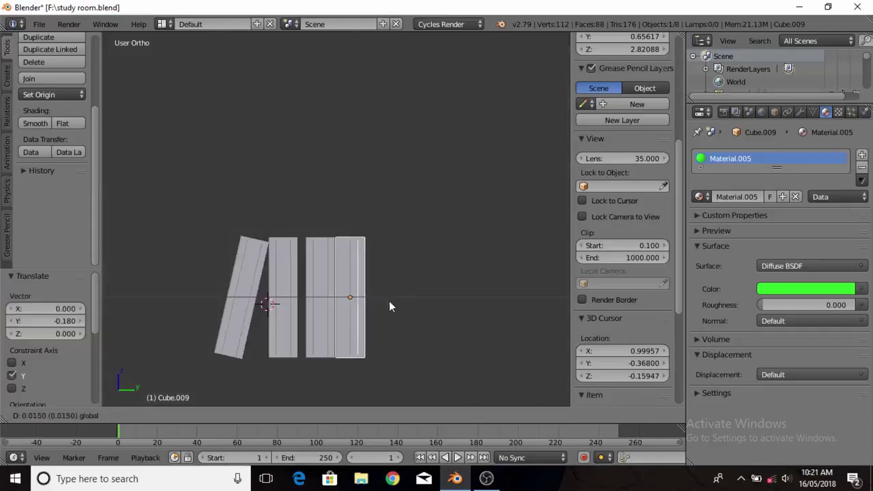
{"action": "key", "text": "a"}
{"action": "key", "text": "m"}
{"action": "key", "text": "1"}
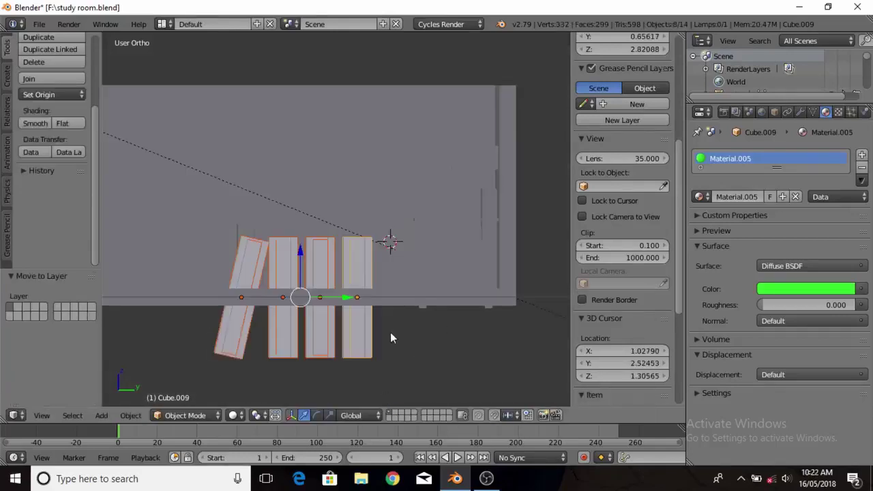
{"action": "middle_click_drag", "start_coordinate": [454, 294], "coordinate": [314, 178]}
Shrink the books, join them into one object, and turn them 90°
{"action": "key", "text": "g"}
{"action": "left_click", "coordinate": [315, 177]}
{"action": "key", "text": "s"}
{"action": "left_click", "coordinate": [341, 238]}
{"action": "scroll", "coordinate": [616, 139], "scroll_direction": "up", "scroll_amount": 5}
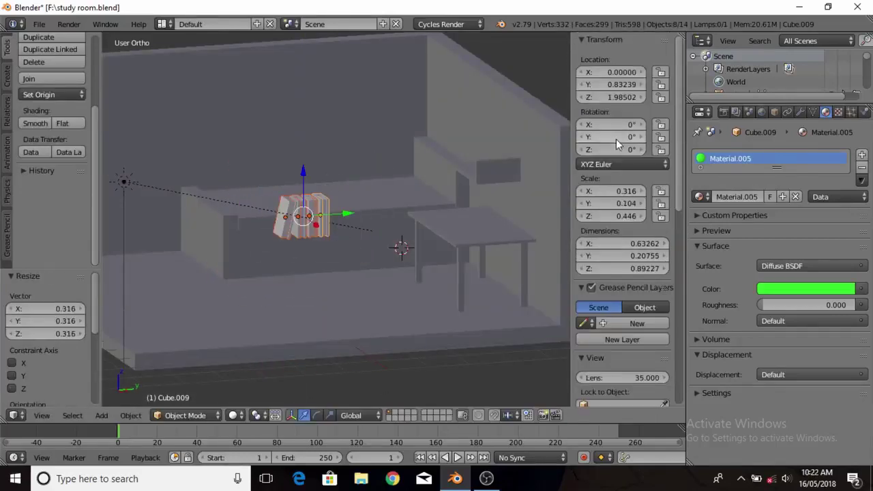
{"action": "left_click", "coordinate": [51, 80]}
{"action": "left_click", "coordinate": [616, 146]}
{"action": "type", "text": "-72.3d"}
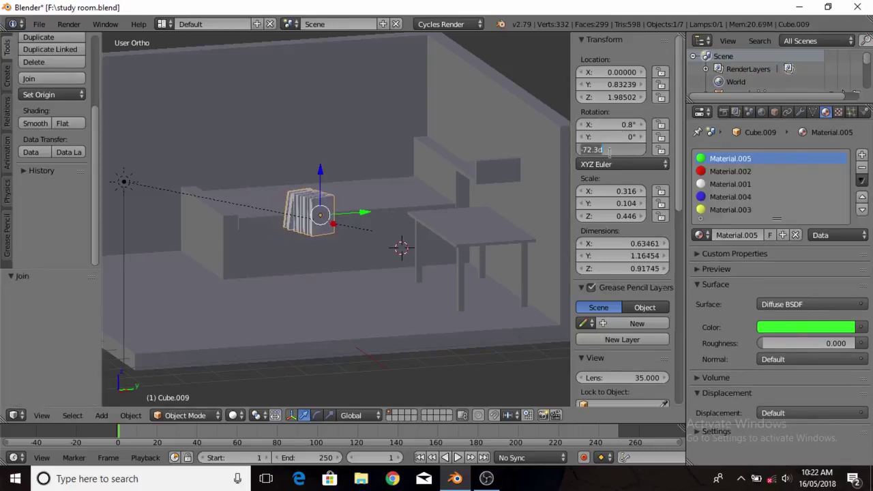
{"action": "type", "text": "90"}
{"action": "key", "text": "Return"}
Move the joined books up onto the wall shelf and check them in a rendered preview
{"action": "middle_click_drag", "start_coordinate": [175, 211], "coordinate": [622, 131]}
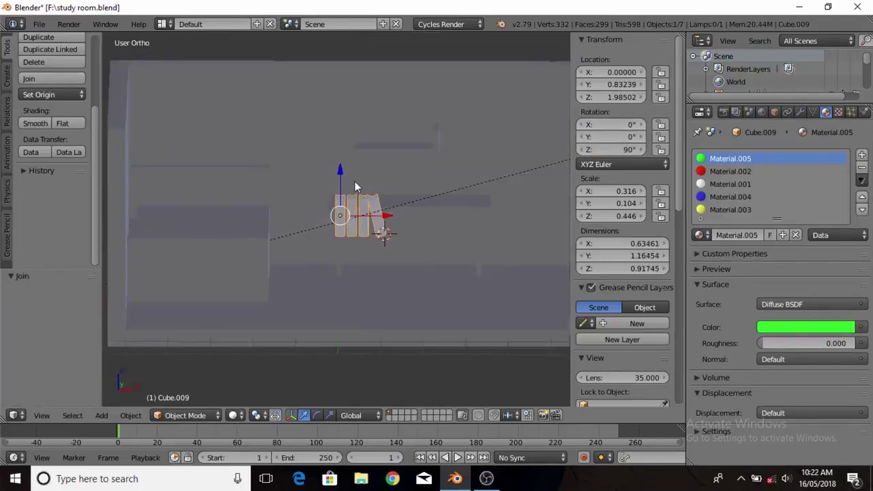
{"action": "left_click_drag", "start_coordinate": [386, 218], "coordinate": [443, 217]}
{"action": "middle_click_drag", "start_coordinate": [443, 216], "coordinate": [253, 212]}
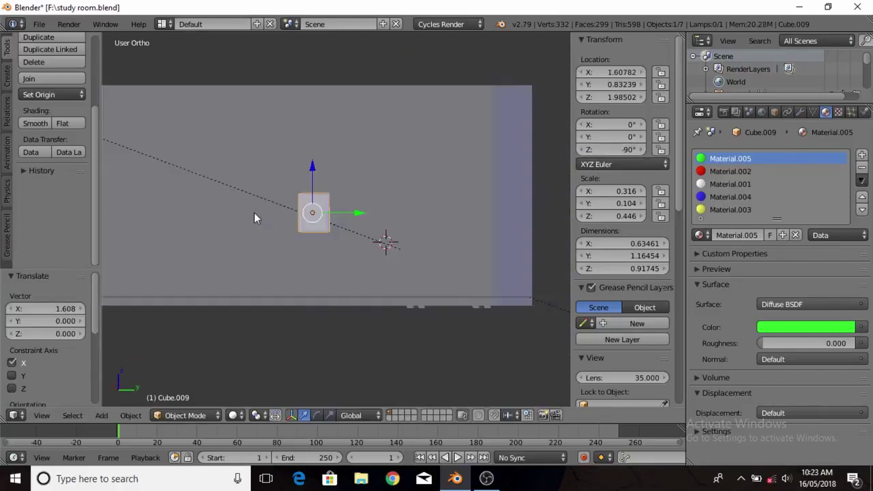
{"action": "left_click_drag", "start_coordinate": [318, 205], "coordinate": [365, 197]}
{"action": "mouse_move", "coordinate": [468, 137]}
{"action": "middle_mouse_down"}
{"action": "mouse_move", "coordinate": [489, 115]}
{"action": "mouse_move", "coordinate": [518, 133]}
{"action": "middle_mouse_up"}
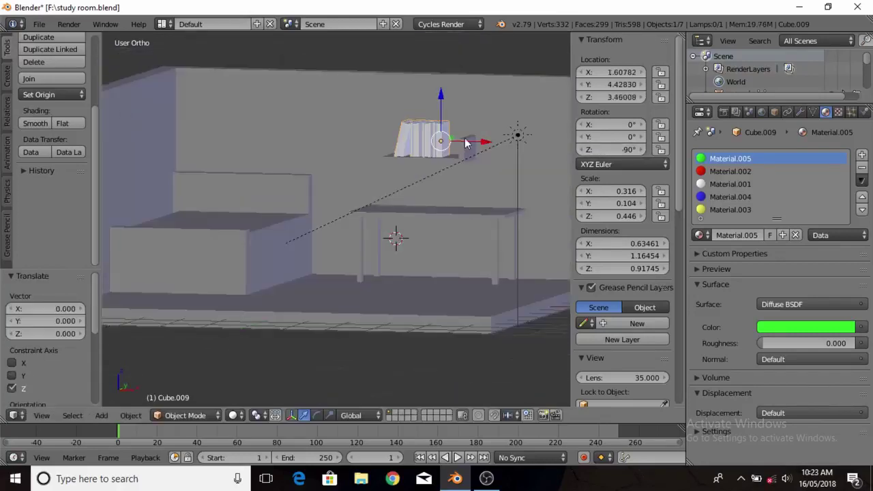
{"action": "left_click_drag", "start_coordinate": [518, 132], "coordinate": [514, 171]}
{"action": "key", "text": "shift+z"}
{"action": "key", "text": "shift+z"}
{"action": "key", "text": "a"}
{"action": "mouse_move", "coordinate": [497, 176]}
{"action": "middle_mouse_down"}
{"action": "mouse_move", "coordinate": [426, 197]}
{"action": "mouse_move", "coordinate": [428, 225]}
{"action": "mouse_move", "coordinate": [467, 227]}
{"action": "mouse_move", "coordinate": [437, 225]}
{"action": "middle_mouse_up"}
Give the mattress a new orange material
{"action": "right_click", "coordinate": [232, 215]}
{"action": "left_click", "coordinate": [808, 220]}
{"action": "left_click", "coordinate": [804, 289]}
{"action": "left_click", "coordinate": [768, 169]}
{"action": "key", "text": "shift+z"}
{"action": "key", "text": "shift+z"}
Extrude and scale the headboard's front face into a recessed panel
{"action": "right_click", "coordinate": [286, 225]}
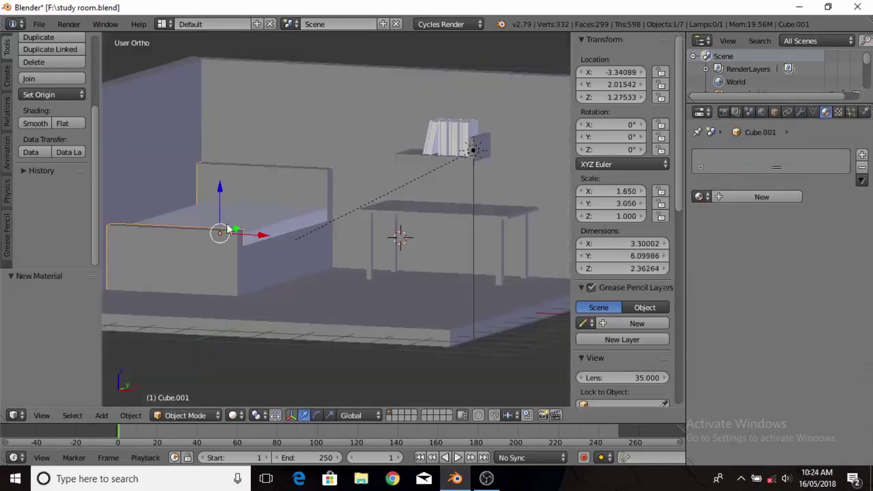
{"action": "key", "text": "Tab"}
{"action": "right_click", "coordinate": [263, 186]}
{"action": "key", "text": "e"}
{"action": "key", "text": "s"}
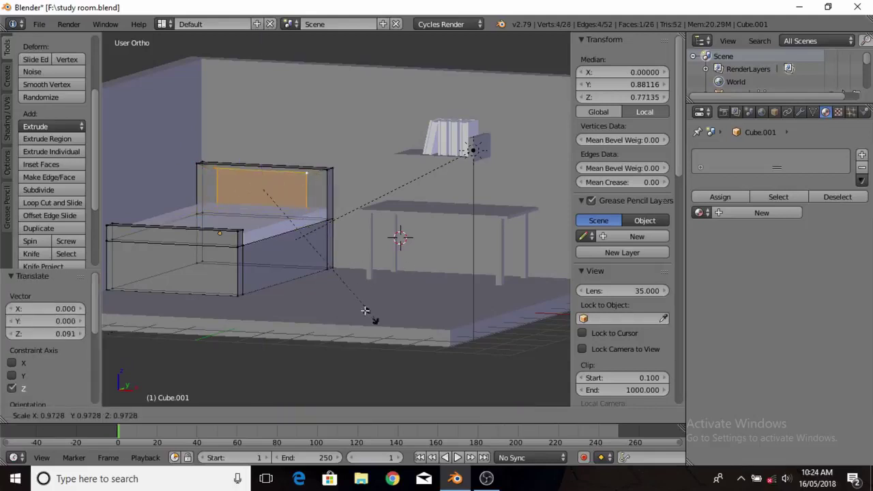
{"action": "left_click", "coordinate": [284, 181]}
Preview the coloured bed in rendered shading, then return to Object Mode
{"action": "key", "text": "shift+z"}
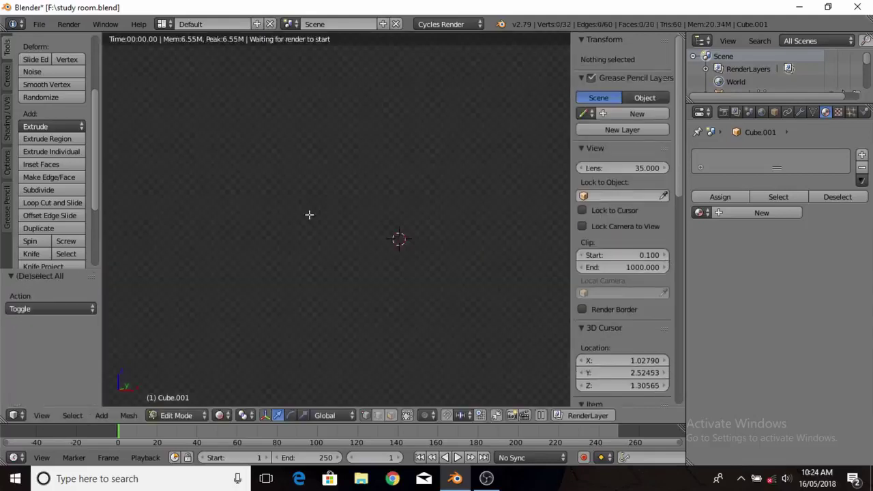
{"action": "key", "text": "shift+z"}
{"action": "middle_click_drag", "start_coordinate": [398, 236], "coordinate": [407, 230]}
{"action": "key", "text": "shift+z"}
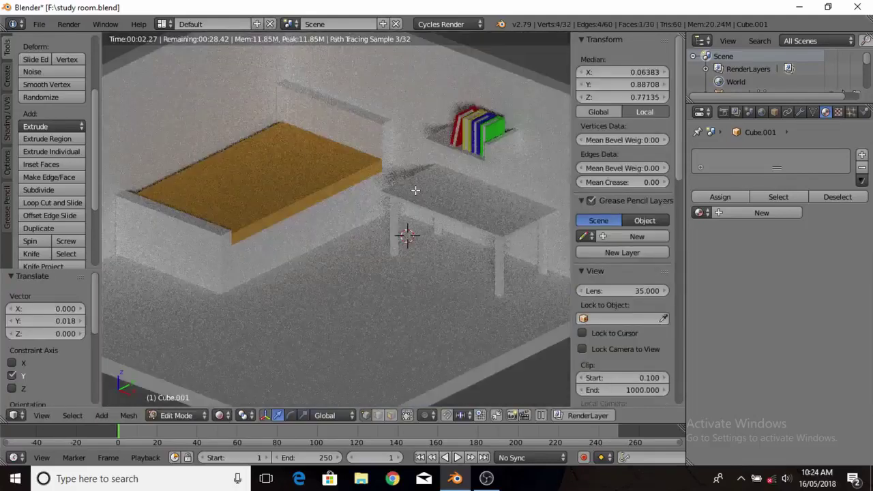
{"action": "key", "text": "shift+z"}
{"action": "key", "text": "a"}
{"action": "scroll", "coordinate": [387, 180], "scroll_direction": "up", "scroll_amount": 2}
{"action": "left_click", "coordinate": [288, 150]}
{"action": "left_click", "coordinate": [805, 288]}
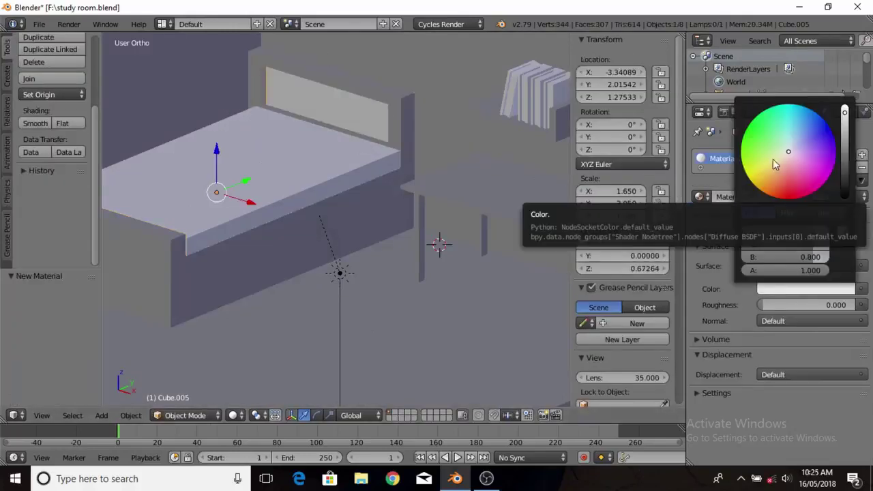
{"action": "key", "text": "a"}
{"action": "key", "text": "Tab"}
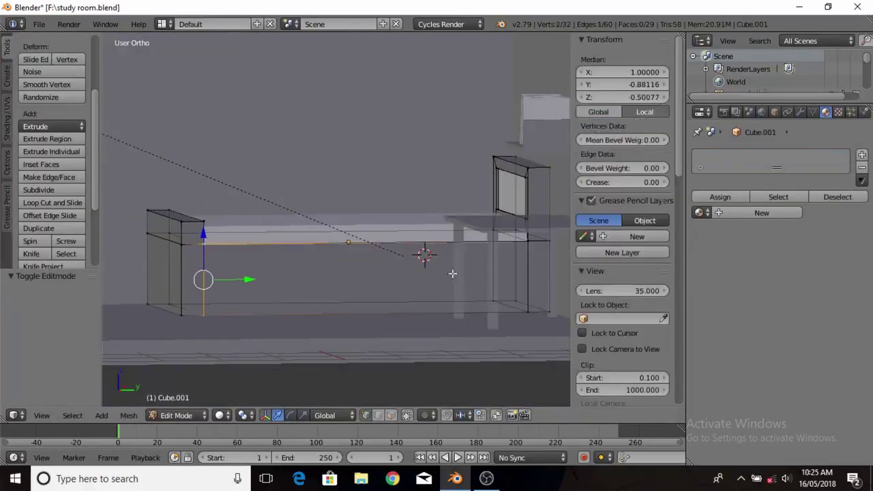
Inset the bed's long side face into a recessed panel stretched along the bed's length
{"action": "right_click", "coordinate": [452, 273]}
{"action": "key", "text": "e"}
{"action": "key", "text": "s"}
{"action": "left_click", "coordinate": [466, 321]}
{"action": "key", "text": "s"}
{"action": "key", "text": "y"}
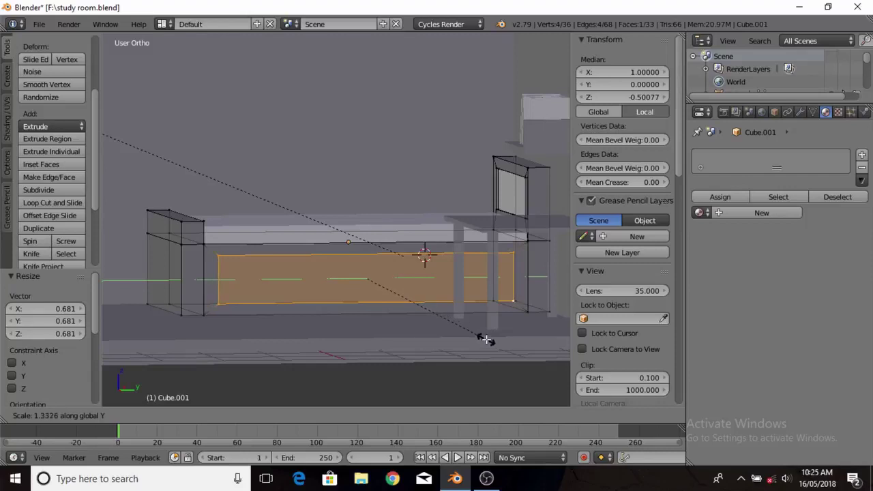
{"action": "left_click", "coordinate": [484, 338]}
Shrink the footboard's outer face into a recessed panel, then leave Edit Mode
{"action": "middle_click_drag", "start_coordinate": [484, 339], "coordinate": [508, 305]}
{"action": "middle_click_drag", "start_coordinate": [332, 302], "coordinate": [311, 289]}
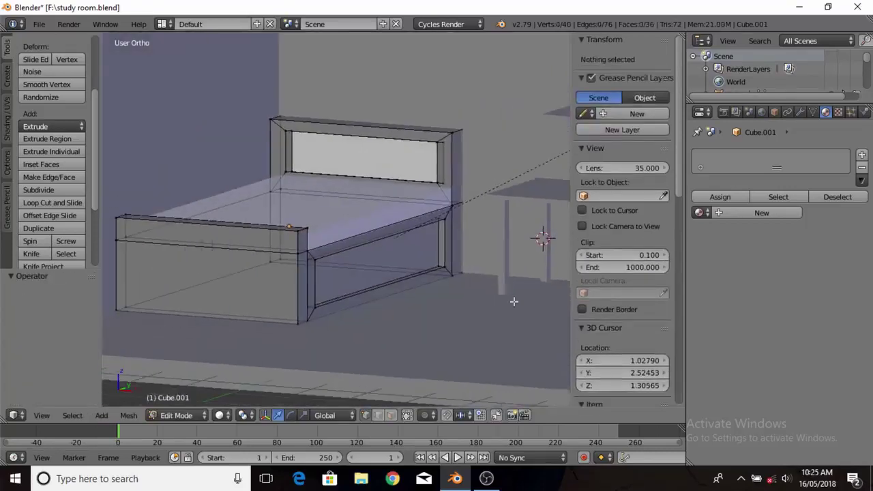
{"action": "right_click", "coordinate": [357, 321], "text": "shift"}
{"action": "key", "text": "s"}
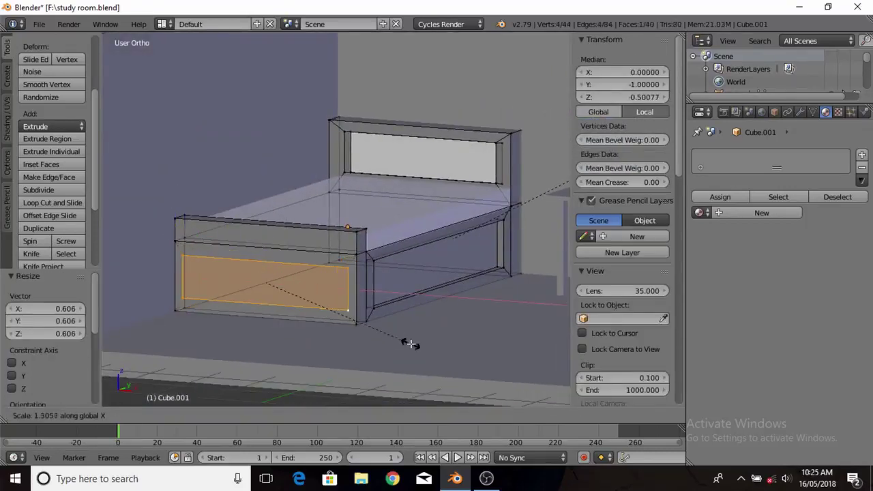
{"action": "middle_click_drag", "start_coordinate": [409, 345], "coordinate": [315, 317]}
{"action": "key", "text": "a"}
{"action": "mouse_move", "coordinate": [322, 275]}
{"action": "middle_mouse_down"}
{"action": "mouse_move", "coordinate": [234, 284]}
{"action": "mouse_move", "coordinate": [277, 282]}
{"action": "middle_mouse_up"}
{"action": "key", "text": "Tab"}
Choose the new material's colour, trying a yellow then an orange tone
{"action": "left_click", "coordinate": [778, 288]}
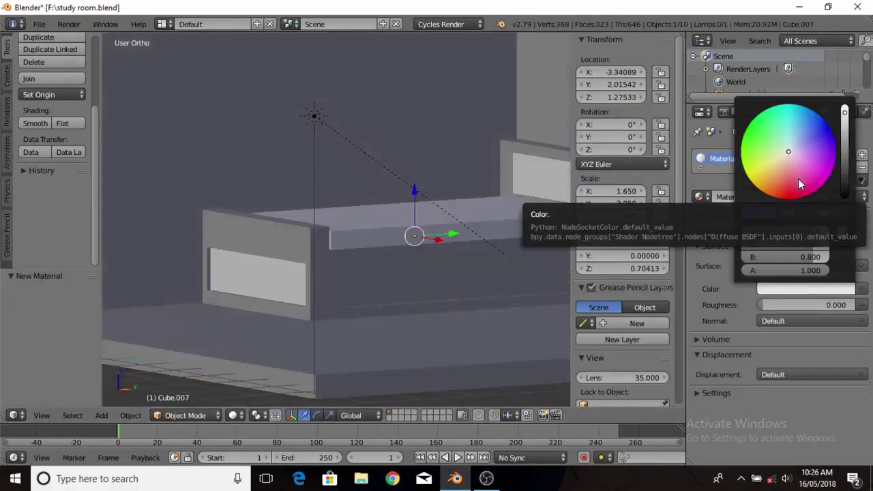
{"action": "left_click", "coordinate": [797, 179]}
{"action": "left_click", "coordinate": [791, 288]}
{"action": "left_click", "coordinate": [795, 244]}
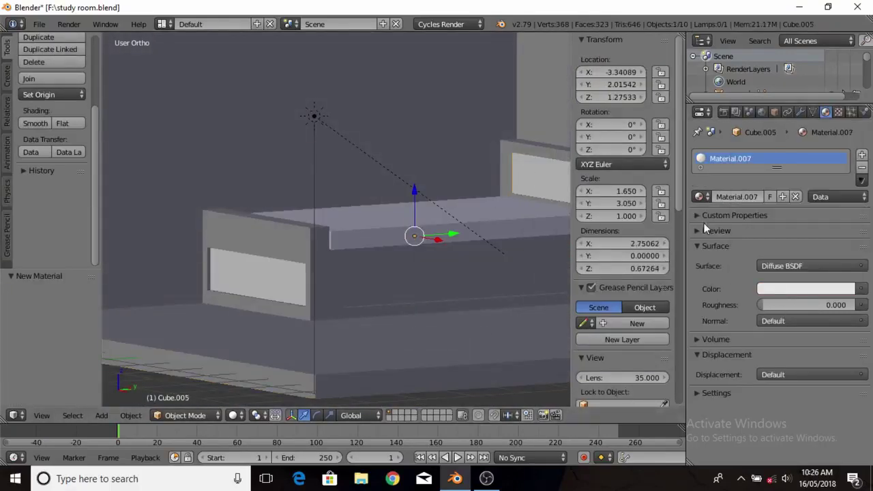
Assign the orange Material.008 to the bed's side pieces and preview it rendered
{"action": "right_click", "coordinate": [422, 271]}
{"action": "left_click", "coordinate": [699, 196]}
{"action": "left_click", "coordinate": [599, 309]}
{"action": "key", "text": "shift+z"}
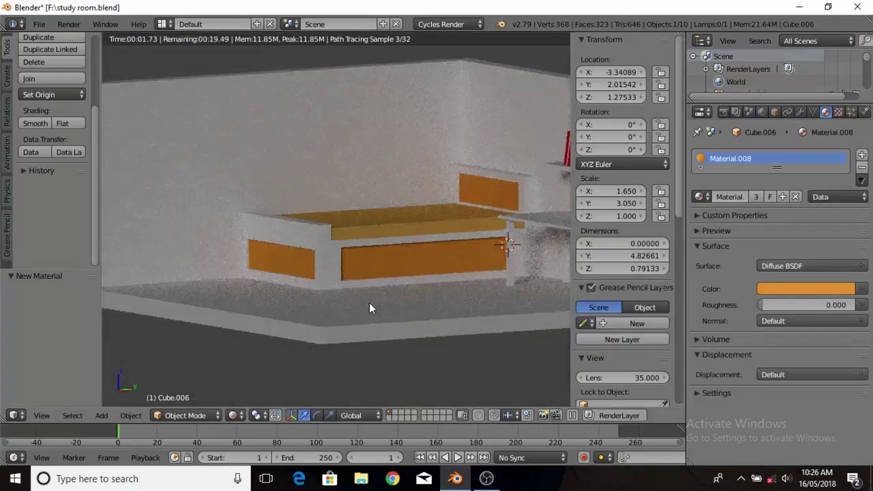
{"action": "middle_click_drag", "start_coordinate": [368, 309], "coordinate": [409, 314]}
{"action": "scroll", "coordinate": [409, 311], "scroll_direction": "down", "scroll_amount": 3}
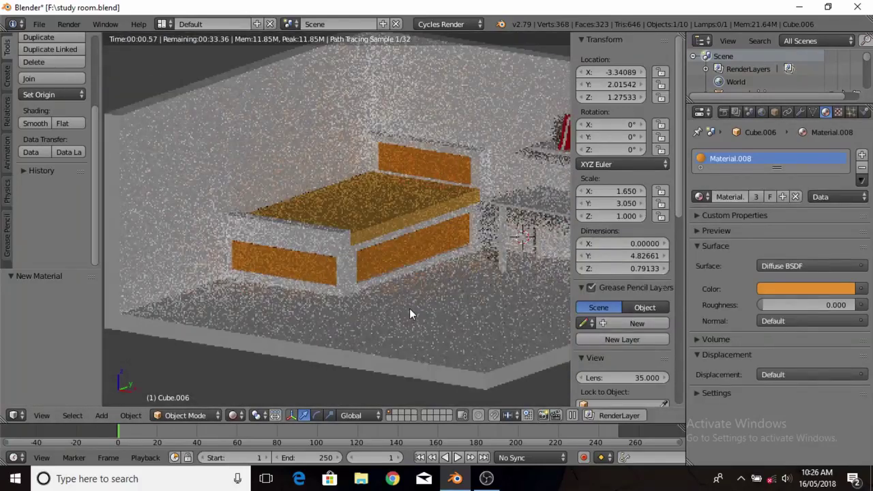
{"action": "key", "text": "shift+z"}
Add a Bevel modifier of 0.1 width to the bed's top slab
{"action": "middle_click_drag", "start_coordinate": [333, 315], "coordinate": [351, 226]}
{"action": "key", "text": "a"}
{"action": "right_click", "coordinate": [351, 227]}
{"action": "left_click", "coordinate": [800, 112]}
{"action": "left_click", "coordinate": [749, 157]}
{"action": "left_click", "coordinate": [600, 185]}
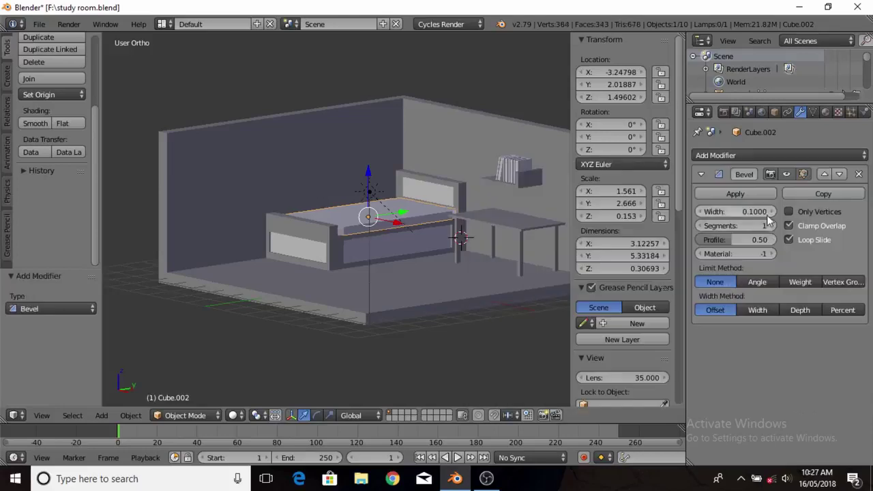
{"action": "key", "text": "shift+z"}
{"action": "key", "text": "shift+z"}
Select the room shell and enter Edit Mode on its mesh
{"action": "right_click", "coordinate": [429, 277]}
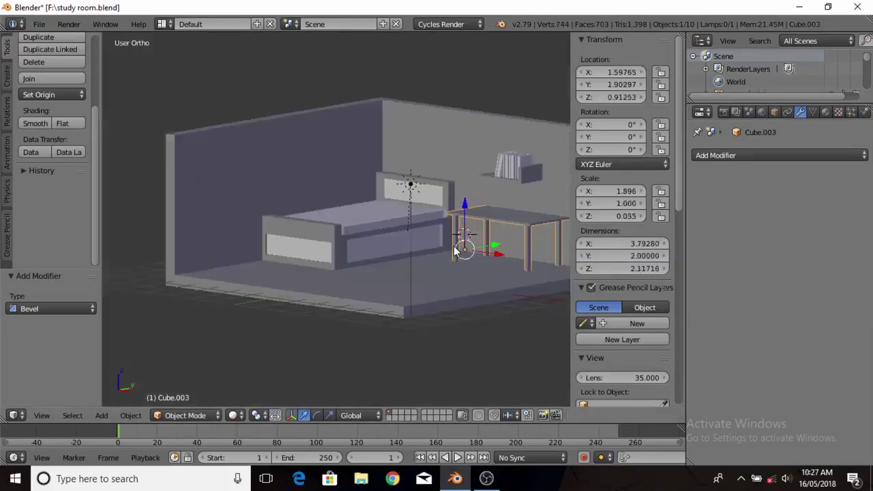
{"action": "key", "text": "Tab"}
{"action": "middle_click_drag", "start_coordinate": [429, 277], "coordinate": [452, 217]}
Extrude the back-wall face into a smaller panel, adjusting its height and depth
{"action": "key", "text": "e"}
{"action": "right_click", "coordinate": [452, 216]}
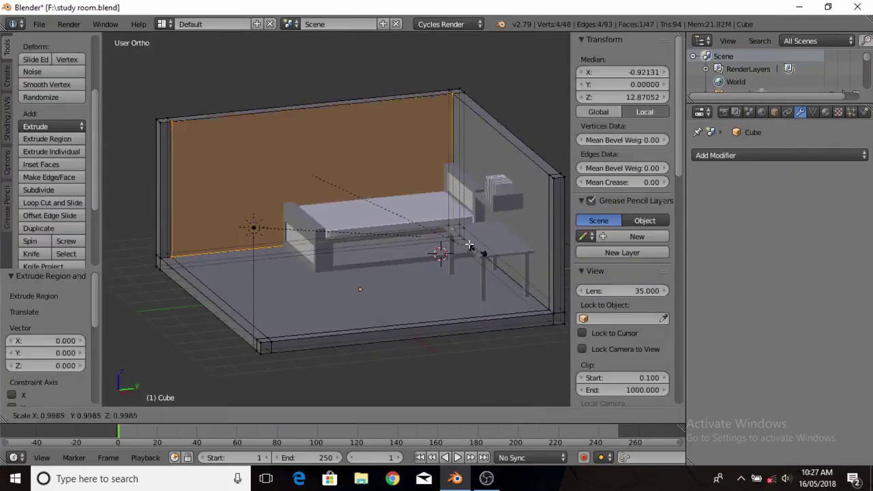
{"action": "key", "text": "s"}
{"action": "left_click", "coordinate": [445, 239]}
{"action": "key", "text": "Escape"}
{"action": "key", "text": "g"}
{"action": "key", "text": "z"}
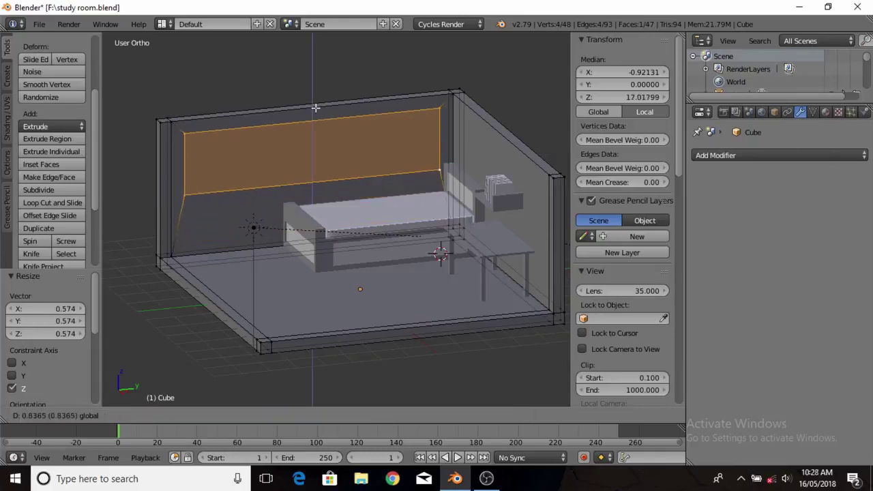
{"action": "left_click", "coordinate": [394, 207]}
{"action": "key", "text": "KP_1"}
{"action": "left_click", "coordinate": [306, 171]}
{"action": "middle_click_drag", "start_coordinate": [306, 171], "coordinate": [282, 181]}
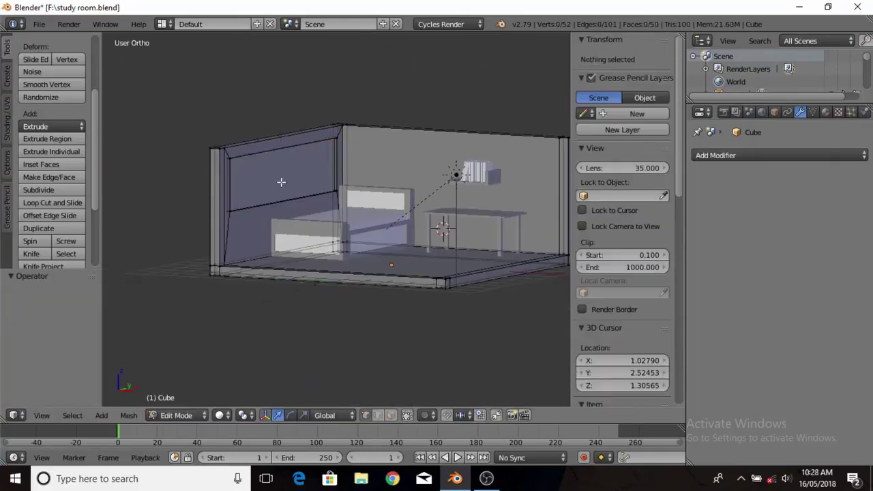
Separate the back-wall panel and shrink a face on the other wall
{"action": "key", "text": "Tab"}
{"action": "right_click", "coordinate": [279, 176]}
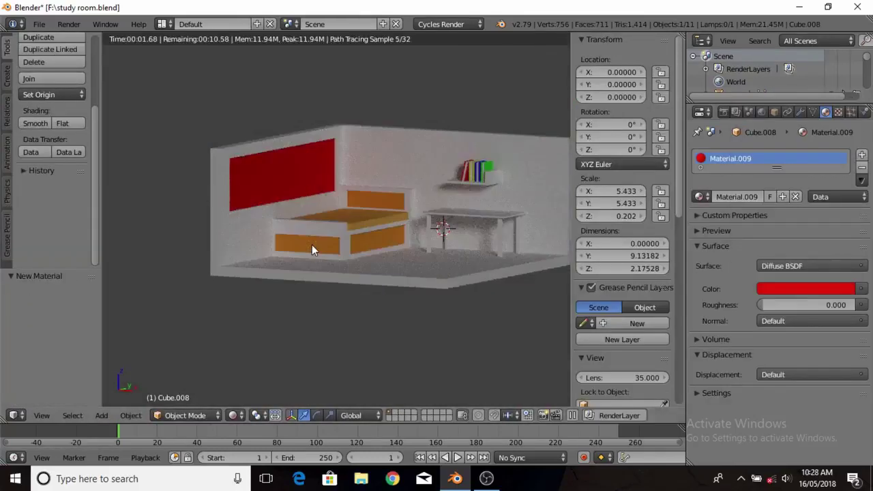
{"action": "right_click", "coordinate": [410, 132]}
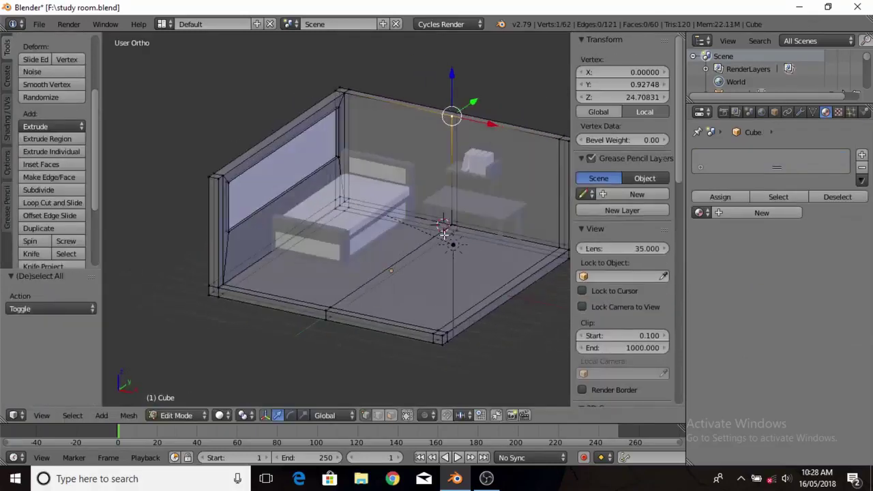
{"action": "middle_click_drag", "start_coordinate": [410, 132], "coordinate": [436, 204]}
{"action": "key", "text": "s"}
{"action": "left_click", "coordinate": [517, 271]}
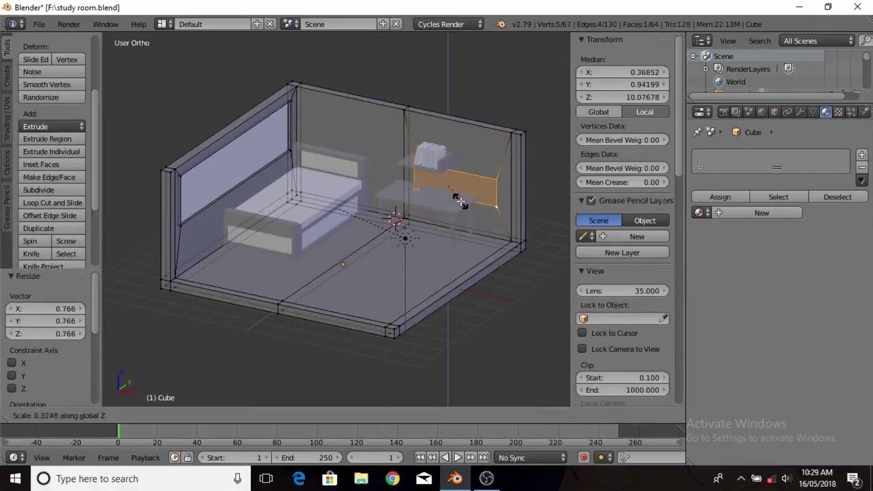
Extrude a second wall face into a raised panel and separate it
{"action": "right_click", "coordinate": [407, 226]}
{"action": "right_click", "coordinate": [298, 96]}
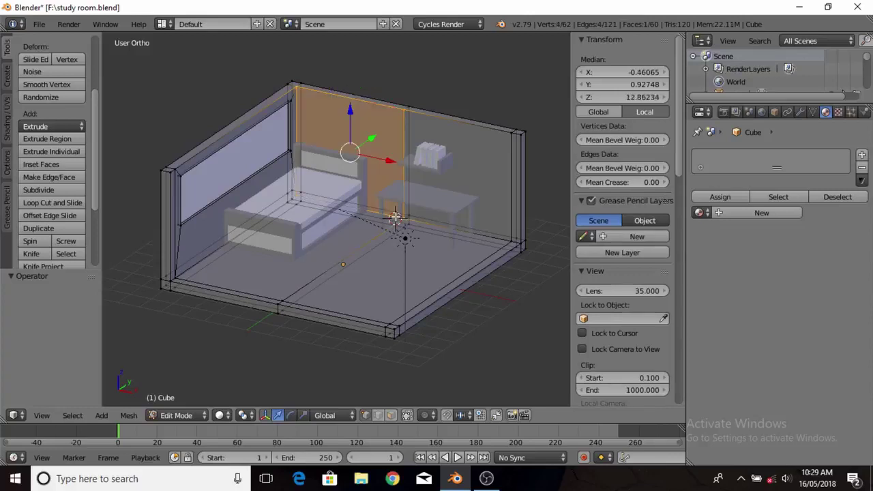
{"action": "middle_click_drag", "start_coordinate": [359, 151], "coordinate": [409, 170]}
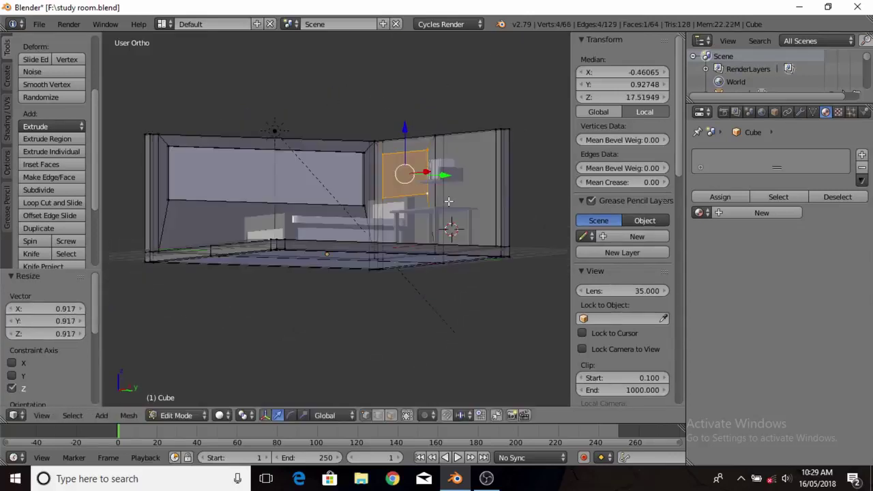
{"action": "scroll", "coordinate": [409, 170], "scroll_direction": "up", "scroll_amount": 3}
{"action": "key", "text": "e"}
{"action": "left_click", "coordinate": [462, 115]}
{"action": "middle_click_drag", "start_coordinate": [462, 116], "coordinate": [464, 121]}
{"action": "key", "text": "shift+z"}
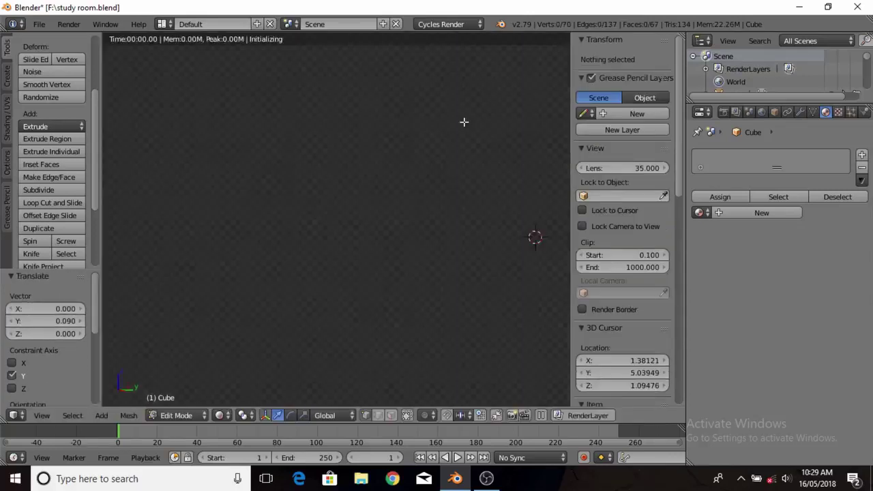
{"action": "key", "text": "shift+z"}
{"action": "key", "text": "Tab"}
Give the new panel the red Material.009 and preview it rendered
{"action": "left_click", "coordinate": [723, 197]}
{"action": "left_click", "coordinate": [804, 289]}
{"action": "left_click", "coordinate": [846, 167]}
{"action": "key", "text": "shift+z"}
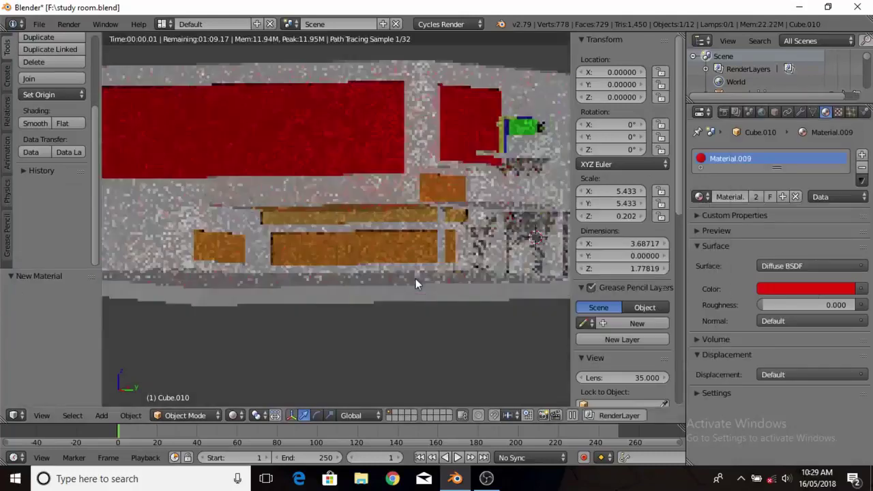
Colour the bed frame dark brown and preview it rendered
{"action": "key", "text": "shift+z"}
{"action": "right_click", "coordinate": [342, 241]}
{"action": "left_click", "coordinate": [772, 290]}
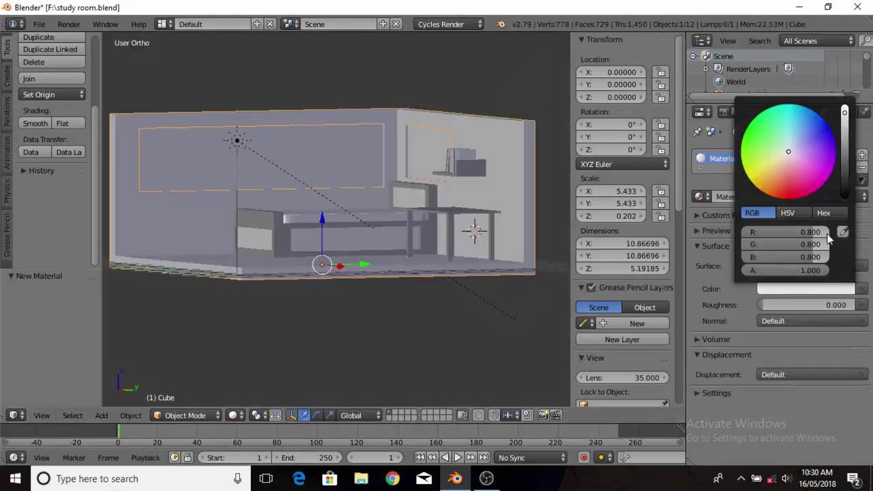
{"action": "left_click", "coordinate": [773, 290]}
{"action": "left_click", "coordinate": [782, 197]}
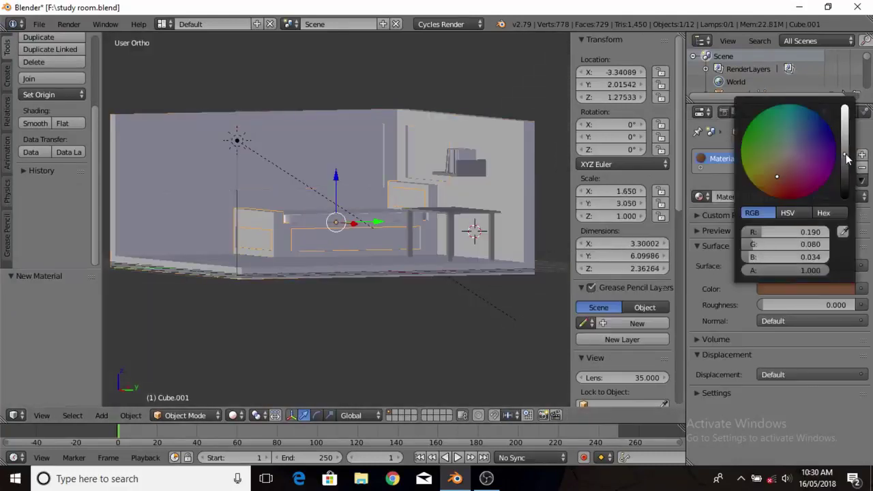
{"action": "key", "text": "shift+z"}
{"action": "middle_click_drag", "start_coordinate": [455, 270], "coordinate": [465, 217]}
{"action": "key", "text": "shift+z"}
Separate the desk top from its legs into its own object
{"action": "right_click", "coordinate": [465, 217]}
{"action": "key", "text": "Tab"}
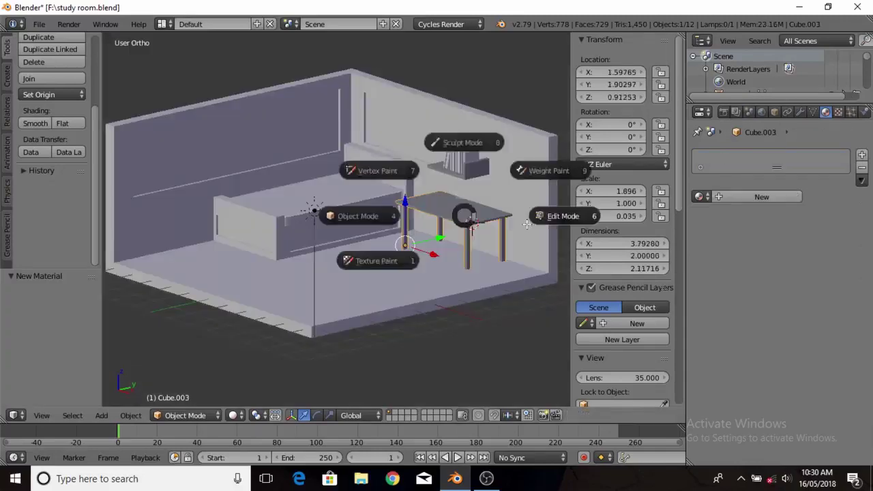
{"action": "left_click", "coordinate": [527, 224]}
{"action": "key", "text": "a"}
{"action": "key", "text": "KP_3"}
{"action": "scroll", "coordinate": [325, 239], "scroll_direction": "up", "scroll_amount": 4}
{"action": "scroll", "coordinate": [231, 177], "scroll_direction": "up", "scroll_amount": 2}
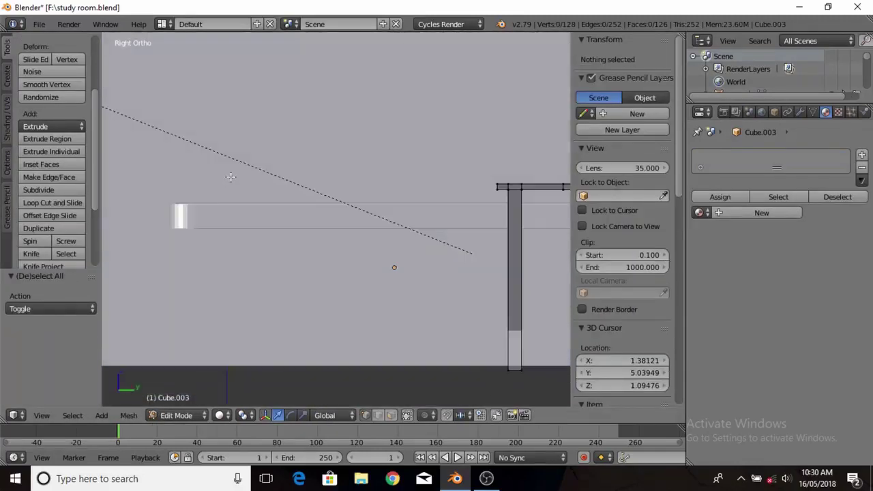
{"action": "key", "text": "KP_1"}
{"action": "key", "text": "l"}
{"action": "key", "text": "p"}
{"action": "left_click", "coordinate": [503, 189]}
{"action": "key", "text": "Tab"}
Give the desk top a brown Material.012 and preview the whole room rendered
{"action": "right_click", "coordinate": [205, 275]}
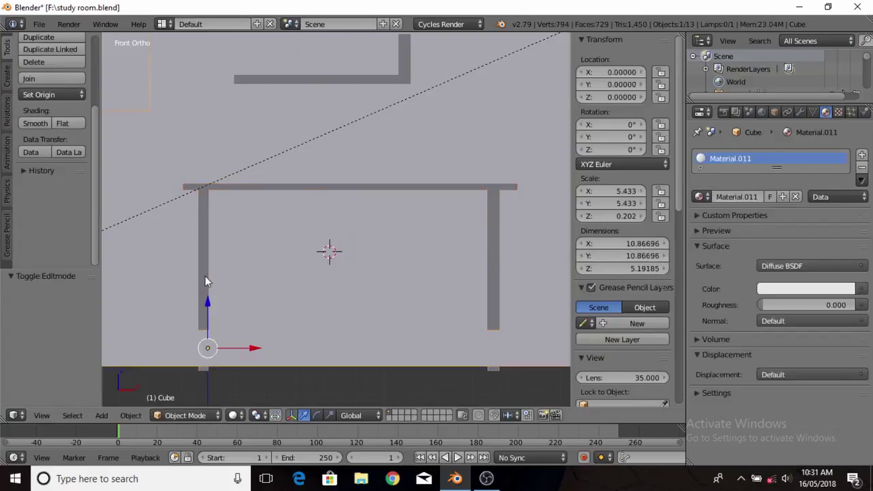
{"action": "left_click", "coordinate": [698, 196]}
{"action": "left_click", "coordinate": [643, 299]}
{"action": "left_click", "coordinate": [805, 288]}
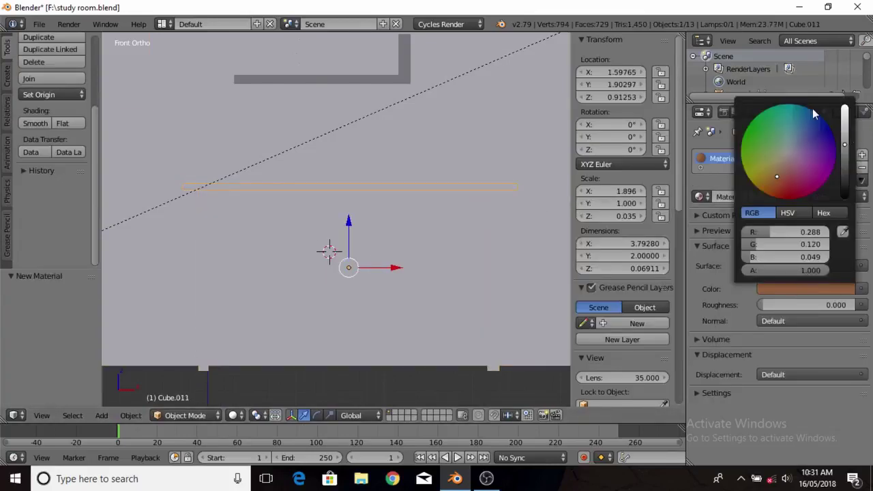
{"action": "key", "text": "shift+z"}
{"action": "scroll", "coordinate": [302, 294], "scroll_direction": "down", "scroll_amount": 4}
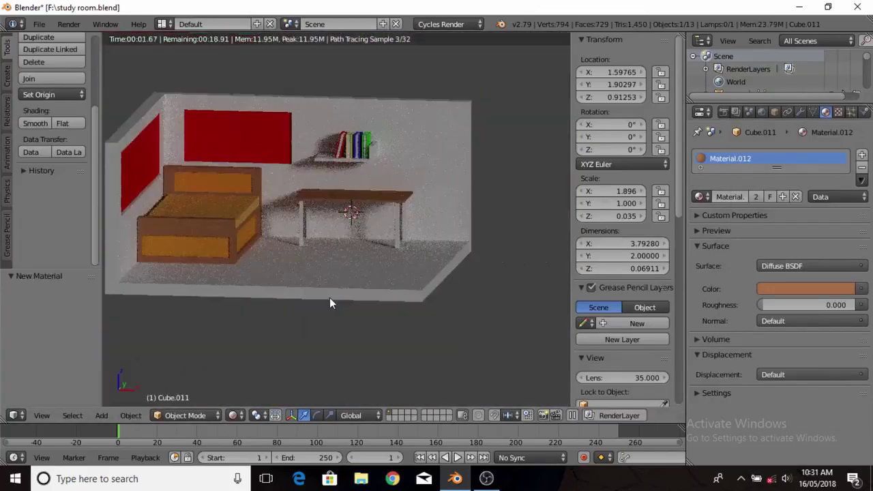
{"action": "key", "text": "shift+z"}
{"action": "key", "text": "a"}
{"action": "key", "text": "KP_1"}
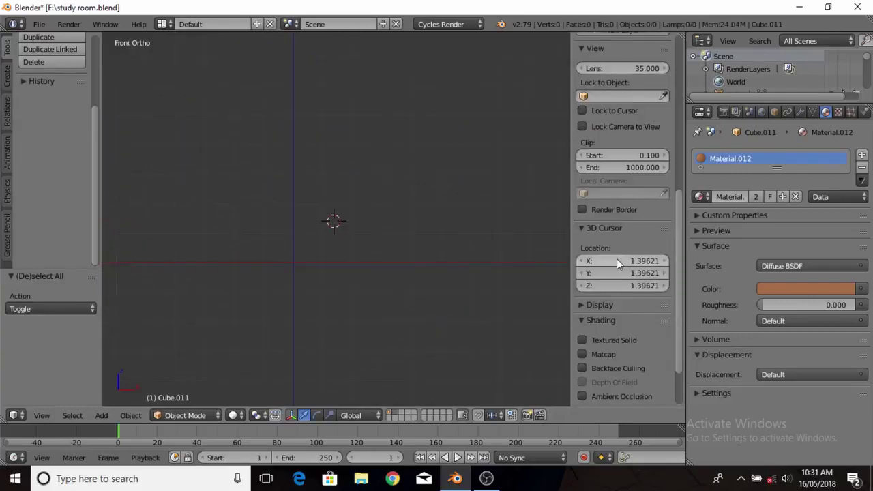
Reset the 3D cursor to the origin and add a cube, flattening it into a slab
{"action": "type", "text": "0"}
{"action": "key", "text": "Return"}
{"action": "key", "text": "shift+a"}
{"action": "left_click", "coordinate": [487, 260]}
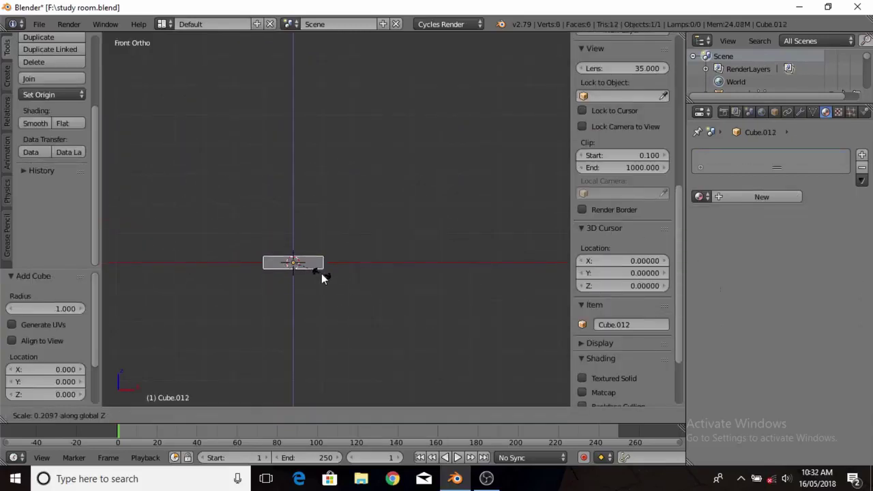
{"action": "key", "text": "Tab"}
{"action": "left_click", "coordinate": [253, 309]}
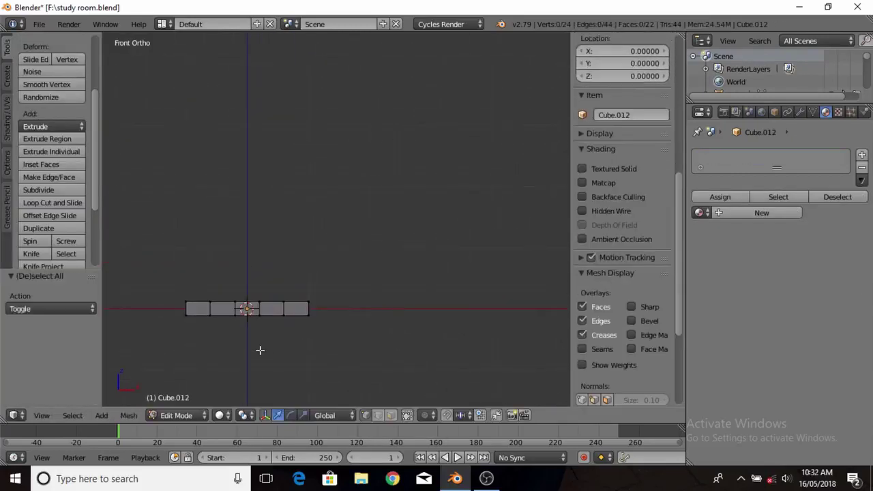
{"action": "key", "text": "s"}
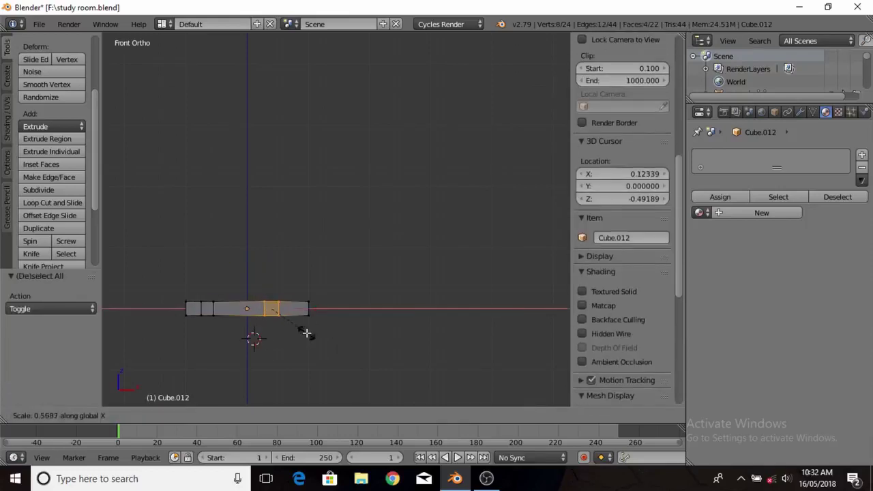
{"action": "key", "text": "a"}
Add loop cuts across the slab and scale the middle loops along X, then undo it
{"action": "key", "text": "KP_3"}
{"action": "key", "text": "ctrl+r"}
{"action": "left_click", "coordinate": [255, 332]}
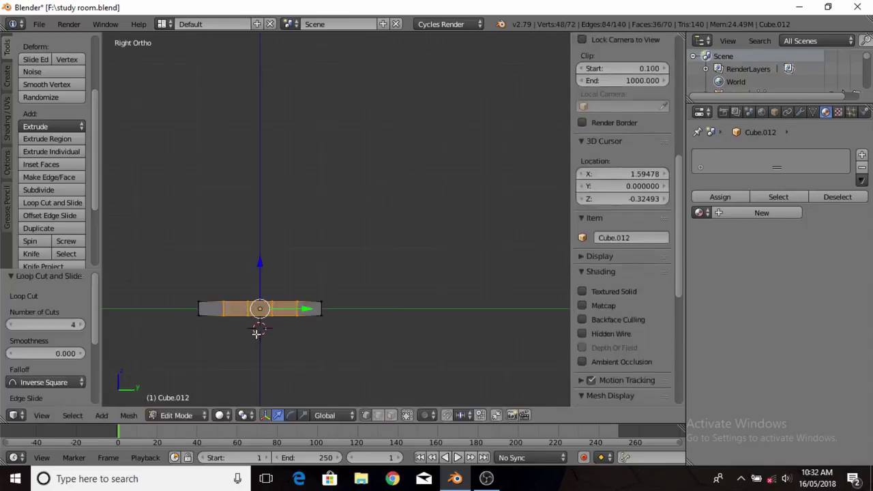
{"action": "key", "text": "s"}
{"action": "key", "text": "x"}
{"action": "left_click", "coordinate": [239, 353]}
{"action": "key", "text": "ctrl+z"}
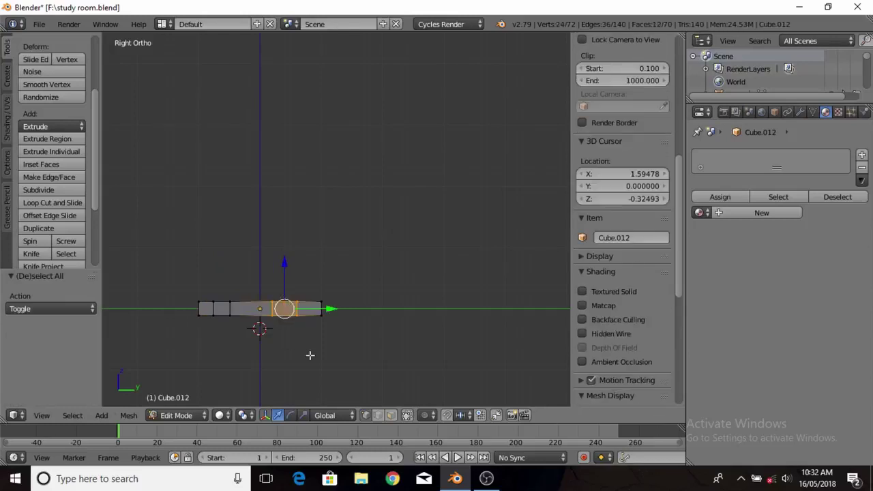
{"action": "key", "text": "Escape"}
{"action": "key", "text": "ctrl+z"}
{"action": "mouse_move", "coordinate": [340, 313]}
{"action": "middle_mouse_down"}
{"action": "mouse_move", "coordinate": [481, 280]}
{"action": "mouse_move", "coordinate": [185, 300]}
{"action": "middle_mouse_up"}
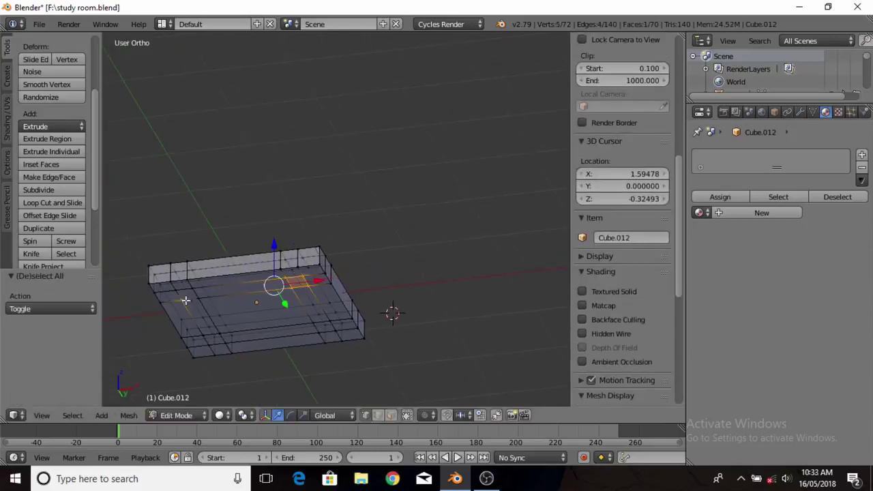
Add another loop cut and extrude the corner faces downward into four legs
{"action": "key", "text": "ctrl+r"}
{"action": "left_click", "coordinate": [193, 302]}
{"action": "key", "text": "a"}
{"action": "right_click", "coordinate": [193, 295]}
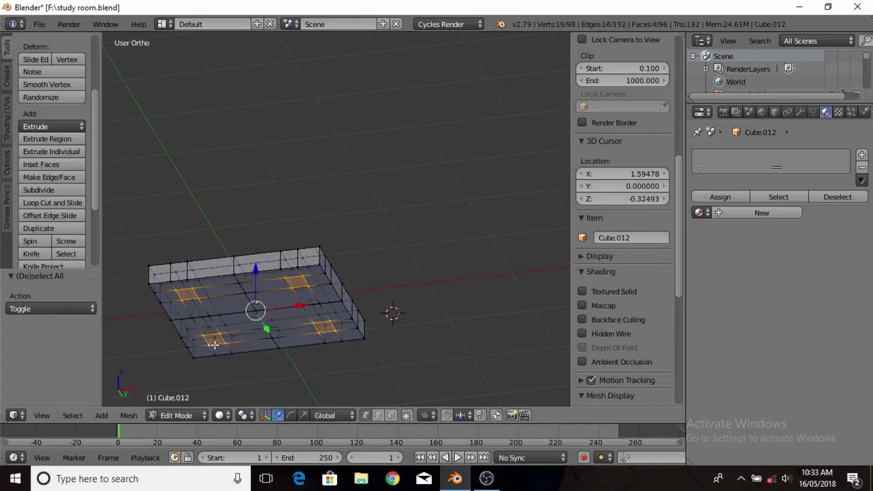
{"action": "key", "text": "KP_3"}
{"action": "key", "text": "e"}
{"action": "left_click", "coordinate": [285, 314]}
{"action": "mouse_move", "coordinate": [284, 314]}
{"action": "middle_mouse_down"}
{"action": "mouse_move", "coordinate": [303, 348]}
{"action": "mouse_move", "coordinate": [264, 344]}
{"action": "middle_mouse_up"}
{"action": "key", "text": "a"}
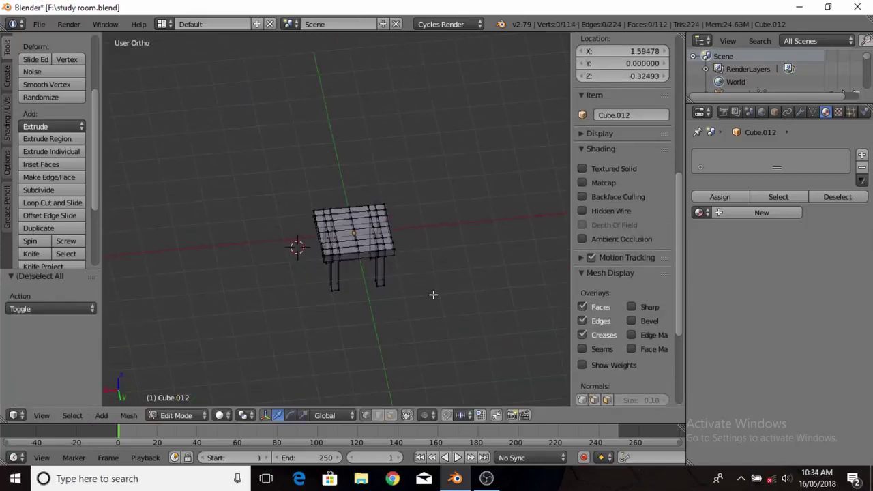
Select the whole stool and move it to the room's layer
{"action": "key", "text": "a"}
{"action": "key", "text": "KP_1"}
{"action": "key", "text": "ctrl+Tab"}
Move the stool to the room's layer, scale it to about three-quarter size and set it on the floor
{"action": "left_click", "coordinate": [306, 257]}
{"action": "key", "text": "m"}
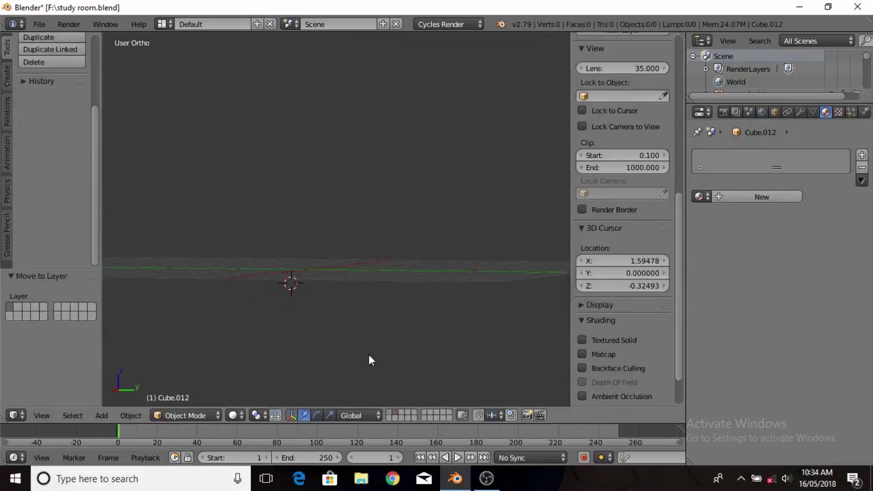
{"action": "middle_click_drag", "start_coordinate": [368, 358], "coordinate": [447, 383]}
{"action": "key", "text": "g"}
{"action": "left_click", "coordinate": [340, 303]}
{"action": "key", "text": "s"}
{"action": "left_click", "coordinate": [354, 273]}
{"action": "middle_click_drag", "start_coordinate": [355, 273], "coordinate": [396, 245]}
{"action": "key", "text": "g"}
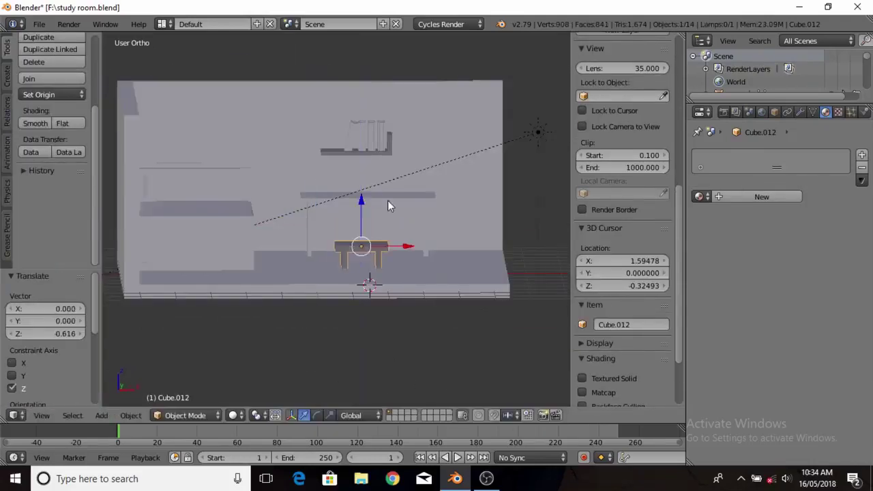
Nudge the stool along X beside the desk and fine-tune its height and Y position
{"action": "key", "text": "g"}
{"action": "key", "text": "x"}
{"action": "left_click", "coordinate": [336, 227]}
{"action": "mouse_move", "coordinate": [336, 226]}
{"action": "middle_mouse_down"}
{"action": "mouse_move", "coordinate": [480, 297]}
{"action": "mouse_move", "coordinate": [467, 313]}
{"action": "middle_mouse_up"}
{"action": "key", "text": "s"}
{"action": "key", "text": "z"}
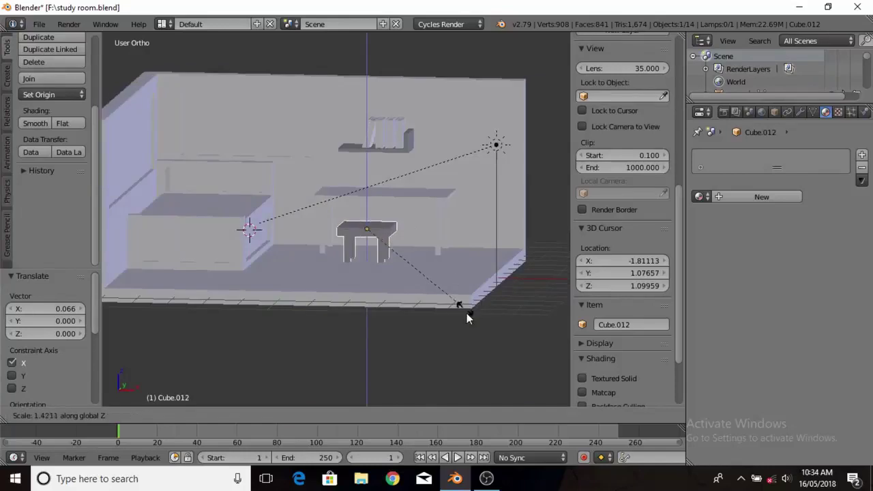
{"action": "key", "text": "Escape"}
{"action": "key", "text": "g"}
{"action": "key", "text": "z"}
{"action": "left_click", "coordinate": [336, 211]}
{"action": "middle_click_drag", "start_coordinate": [336, 211], "coordinate": [430, 292]}
{"action": "key", "text": "s"}
{"action": "key", "text": "y"}
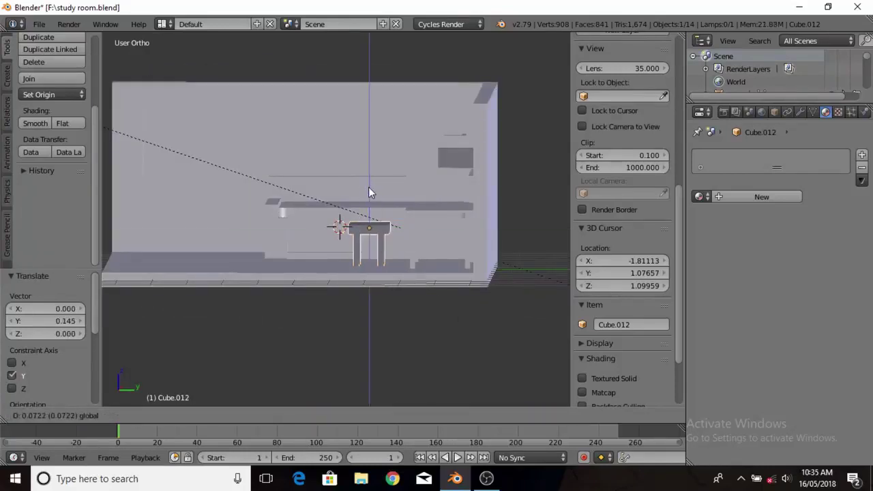
In Edit Mode, extrude the rear strip of the seat top upward into a backrest
{"action": "key", "text": "Tab"}
{"action": "key", "text": "a"}
{"action": "mouse_move", "coordinate": [368, 193]}
{"action": "middle_mouse_down"}
{"action": "mouse_move", "coordinate": [368, 150]}
{"action": "mouse_move", "coordinate": [417, 287]}
{"action": "middle_mouse_up"}
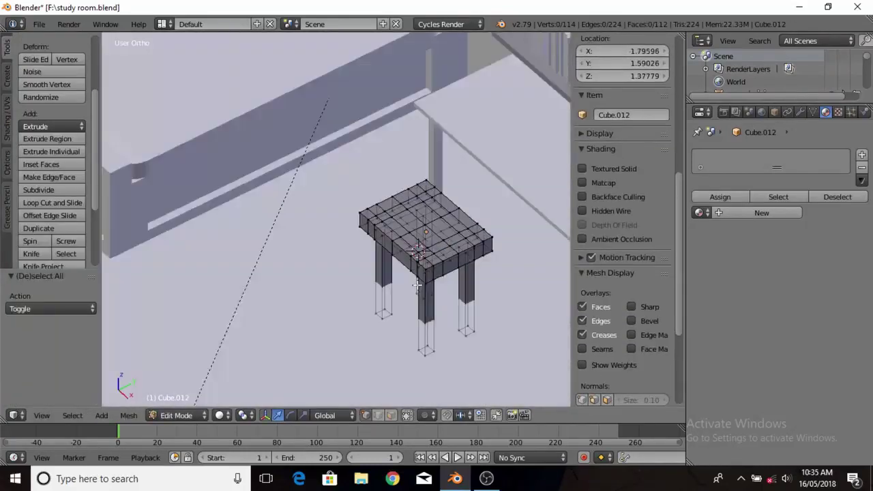
{"action": "right_click", "coordinate": [424, 251]}
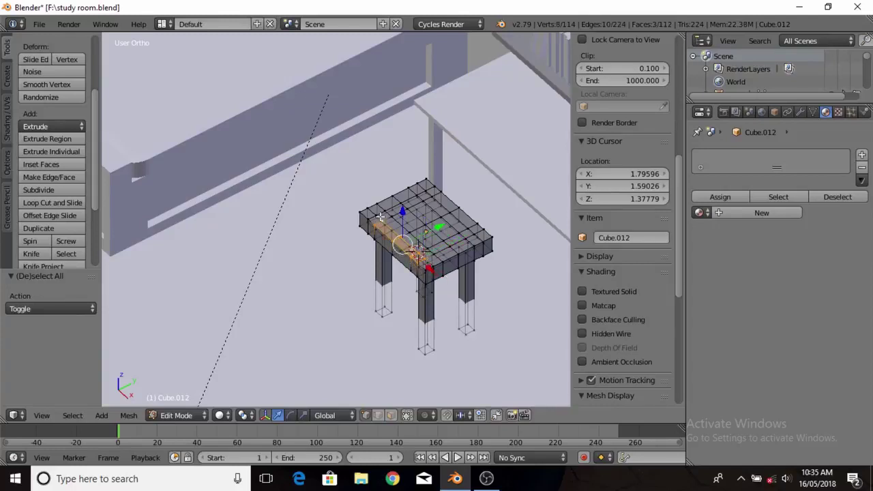
{"action": "key", "text": "KP_1"}
{"action": "key", "text": "e"}
{"action": "left_click", "coordinate": [384, 194]}
Widen the upper part of the backrest and preview the room in rendered shading
{"action": "middle_click_drag", "start_coordinate": [391, 156], "coordinate": [362, 164]}
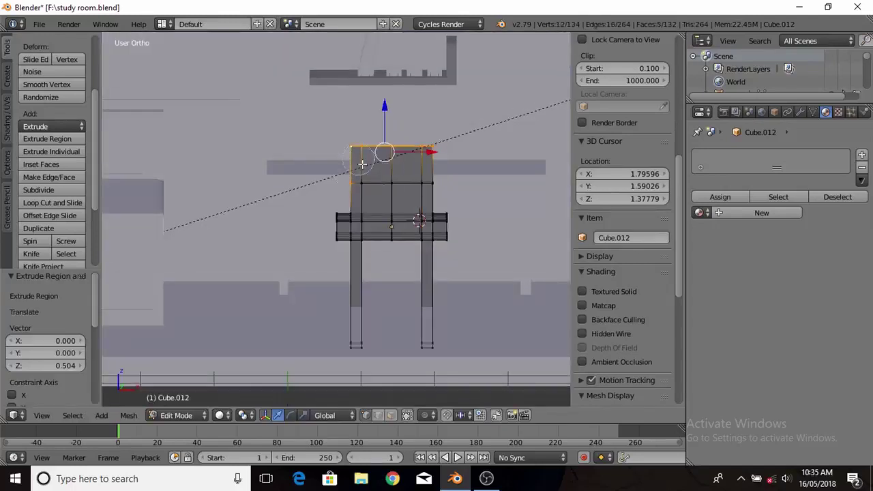
{"action": "key", "text": "a"}
{"action": "right_click", "coordinate": [336, 171]}
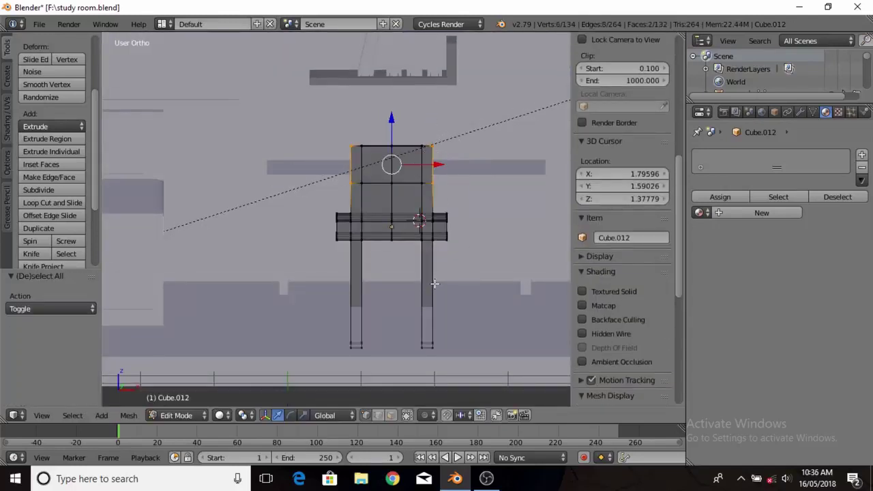
{"action": "left_click", "coordinate": [535, 231]}
{"action": "middle_click_drag", "start_coordinate": [535, 232], "coordinate": [305, 236]}
{"action": "key", "text": "a"}
{"action": "key", "text": "shift+z"}
Inset the front face of the chair's backrest
{"action": "key", "text": "Tab"}
{"action": "key", "text": "shift+z"}
{"action": "key", "text": "KP_Decimal"}
{"action": "key", "text": "Tab"}
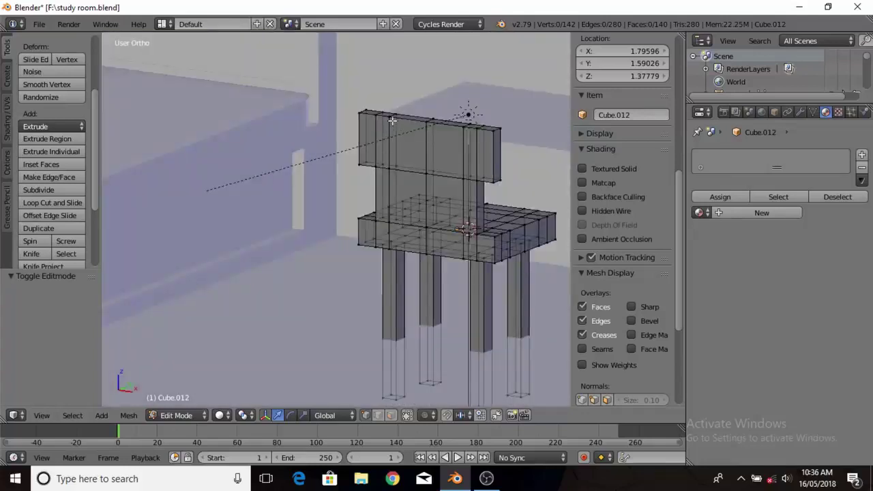
{"action": "right_click", "coordinate": [407, 144]}
{"action": "key", "text": "a"}
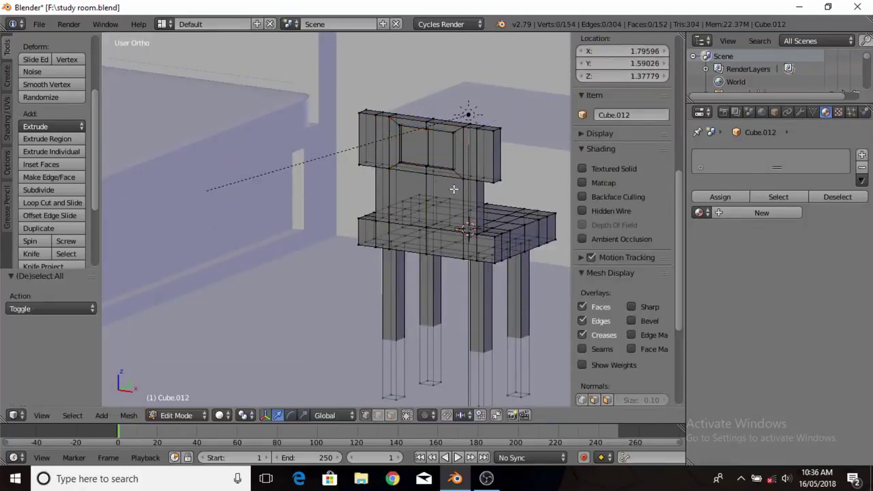
{"action": "mouse_move", "coordinate": [453, 193]}
{"action": "middle_mouse_down"}
{"action": "mouse_move", "coordinate": [369, 176]}
{"action": "mouse_move", "coordinate": [409, 225]}
{"action": "mouse_move", "coordinate": [416, 250]}
{"action": "middle_mouse_up"}
Select the seat front and front leg, cancel the change, then leave Edit Mode
{"action": "key", "text": "a"}
{"action": "key", "text": "a"}
{"action": "key", "text": "c"}
{"action": "left_click_drag", "start_coordinate": [416, 251], "coordinate": [440, 227]}
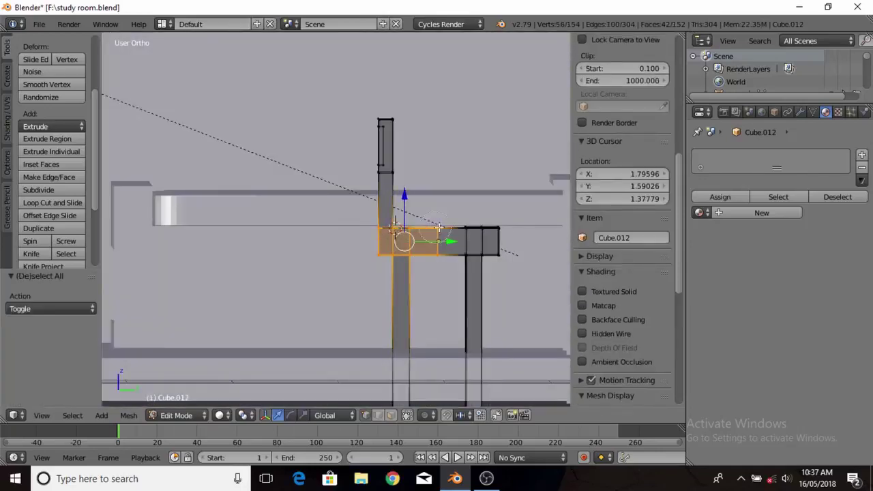
{"action": "right_click", "coordinate": [424, 278]}
{"action": "key", "text": "a"}
{"action": "middle_click_drag", "start_coordinate": [425, 278], "coordinate": [545, 302]}
{"action": "key", "text": "shift+z"}
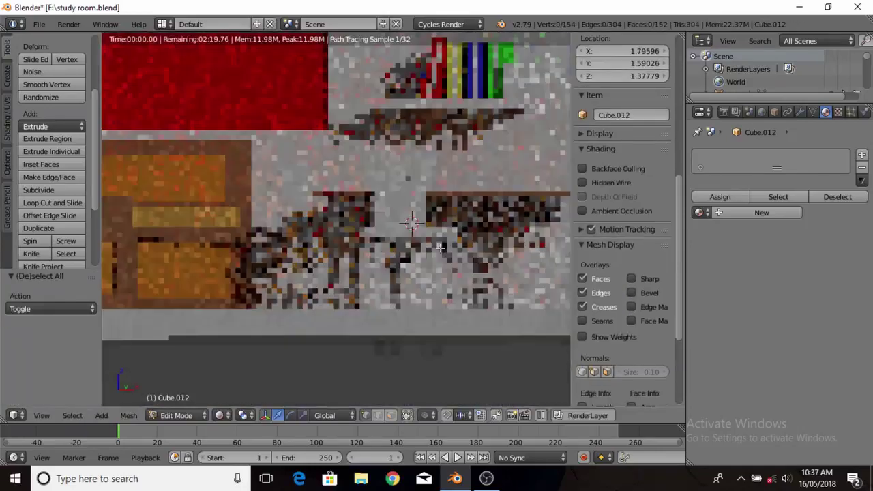
{"action": "key", "text": "shift+z"}
{"action": "key", "text": "Tab"}
Give the chair a new material with a dark brown colour
{"action": "mouse_move", "coordinate": [434, 246]}
{"action": "middle_mouse_down"}
{"action": "mouse_move", "coordinate": [478, 259]}
{"action": "mouse_move", "coordinate": [489, 217]}
{"action": "middle_mouse_up"}
{"action": "left_click", "coordinate": [699, 195]}
{"action": "left_click", "coordinate": [619, 327]}
{"action": "left_click", "coordinate": [804, 288]}
{"action": "scroll", "coordinate": [469, 261], "scroll_direction": "down", "scroll_amount": 3}
Preview the brown chair in rendered shading, then return to a straight front view
{"action": "key", "text": "shift+z"}
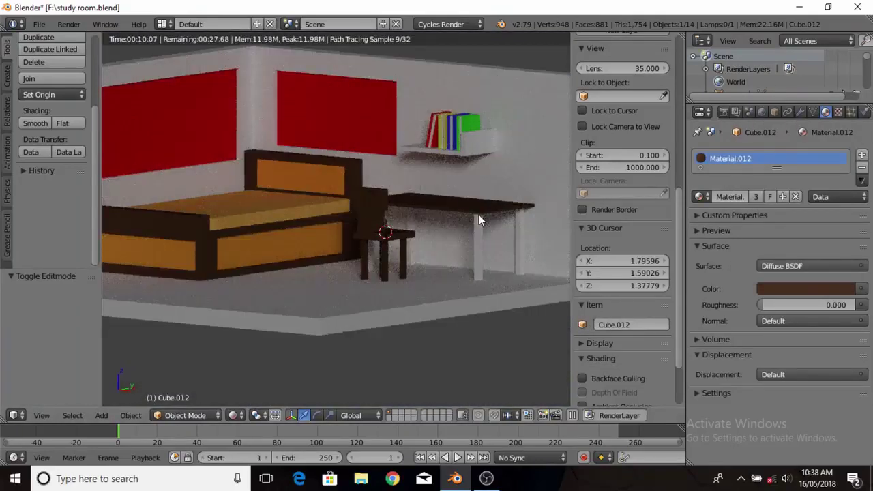
{"action": "key", "text": "shift+z"}
{"action": "key", "text": "a"}
{"action": "key", "text": "KP_1"}
Add a circle for the desk lamp and extrude its ring vertically for the stem
{"action": "key", "text": "shift+a"}
{"action": "left_click", "coordinate": [436, 275]}
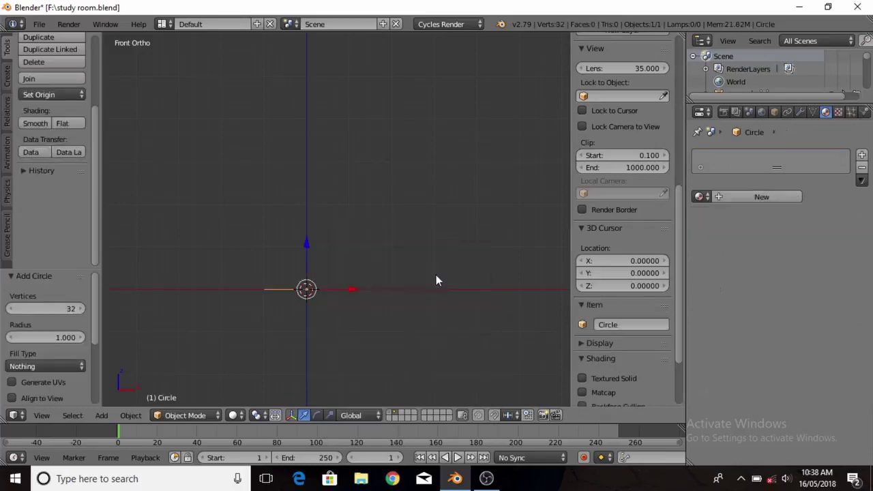
{"action": "key", "text": "Tab"}
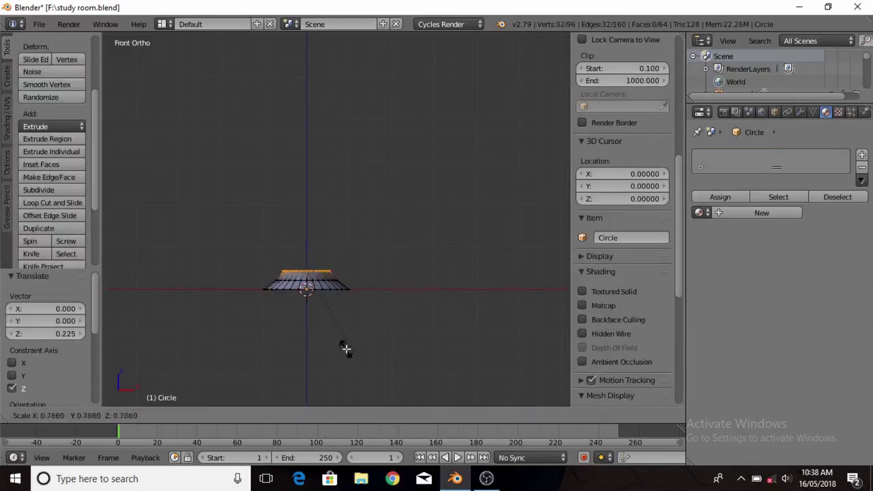
{"action": "key", "text": "ctrl+z"}
{"action": "key", "text": "g"}
{"action": "key", "text": "z"}
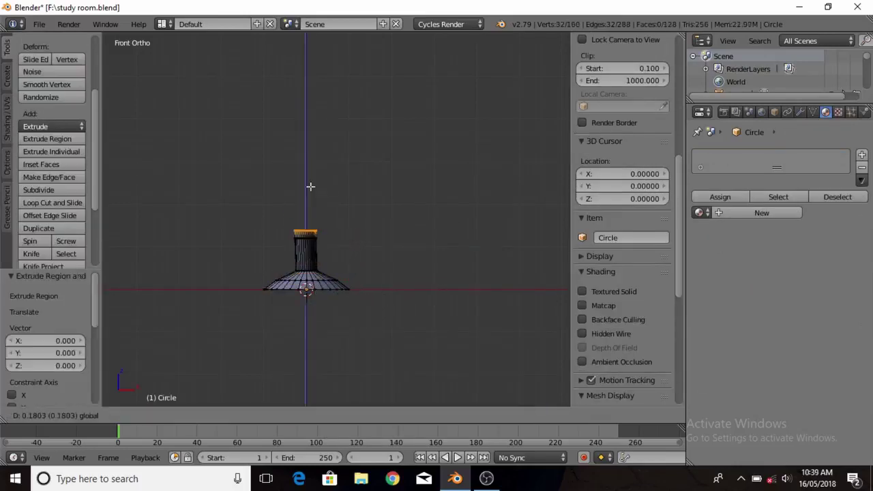
{"action": "left_click", "coordinate": [310, 187]}
Redo the stem extrusion to make a tall upright lamp stem
{"action": "key", "text": "KP_3"}
{"action": "key", "text": "w"}
{"action": "key", "text": "w"}
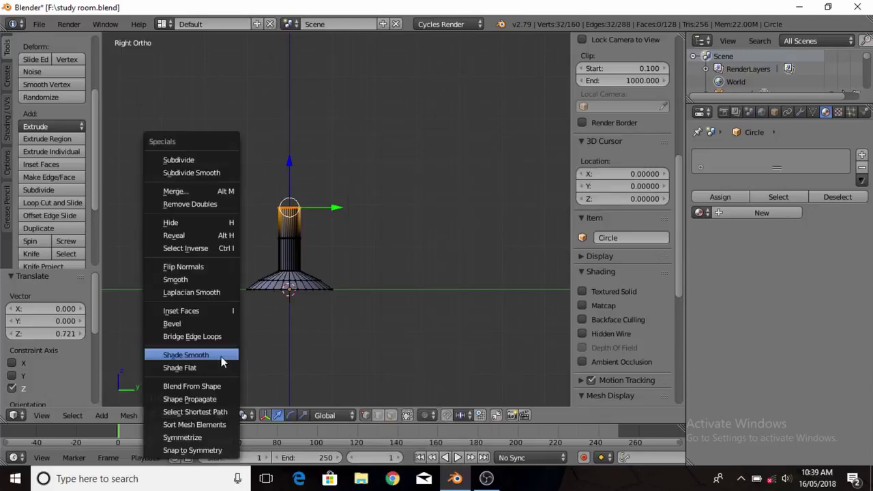
{"action": "key", "text": "space"}
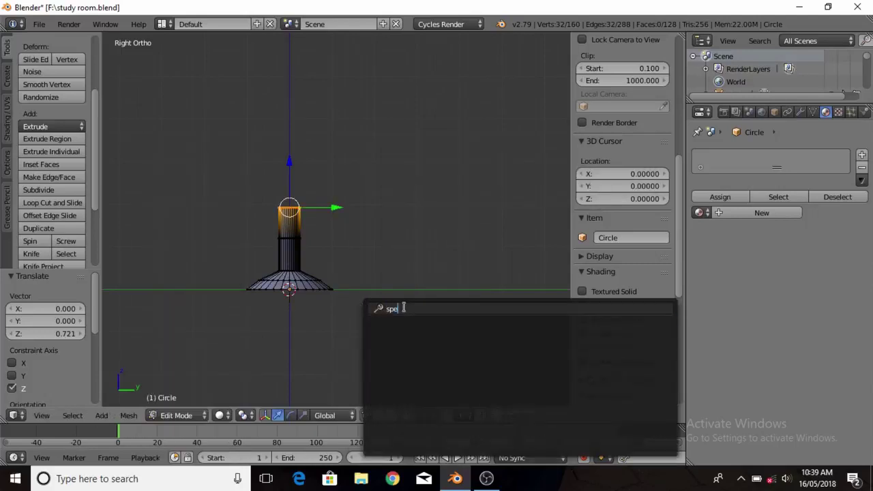
{"action": "scroll", "coordinate": [369, 260], "scroll_direction": "up", "scroll_amount": 5}
{"action": "key", "text": "a"}
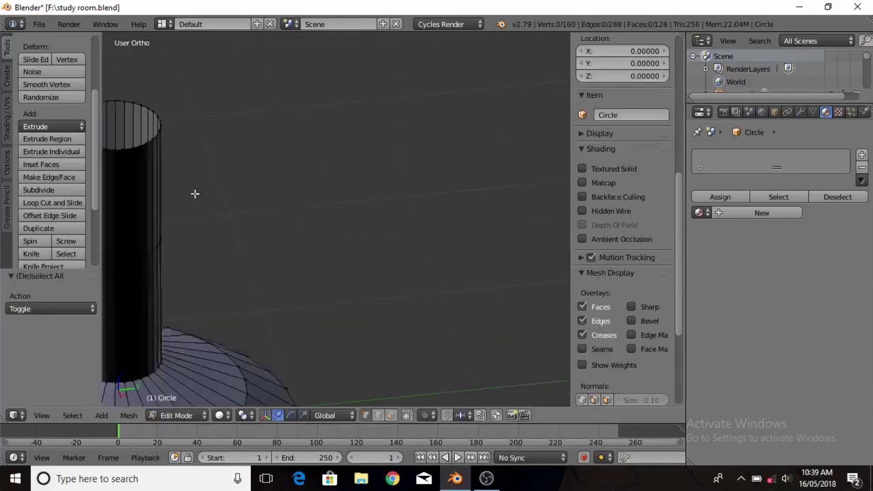
{"action": "key", "text": "KP_1"}
{"action": "right_click", "coordinate": [203, 168]}
{"action": "scroll", "coordinate": [311, 231], "scroll_direction": "down", "scroll_amount": 6}
{"action": "key", "text": "ctrl+z"}
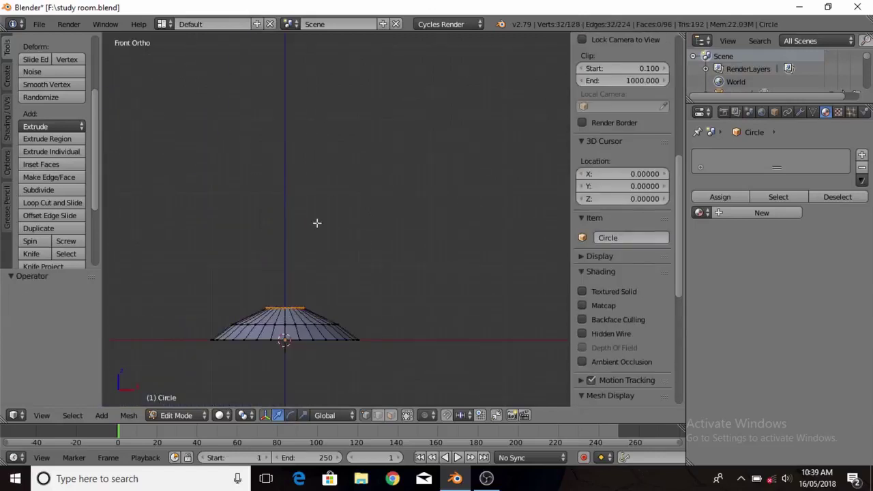
{"action": "left_click", "coordinate": [300, 174]}
Snap the 3D cursor to the stem's top corner and use it as the rotation pivot
{"action": "key", "text": "a"}
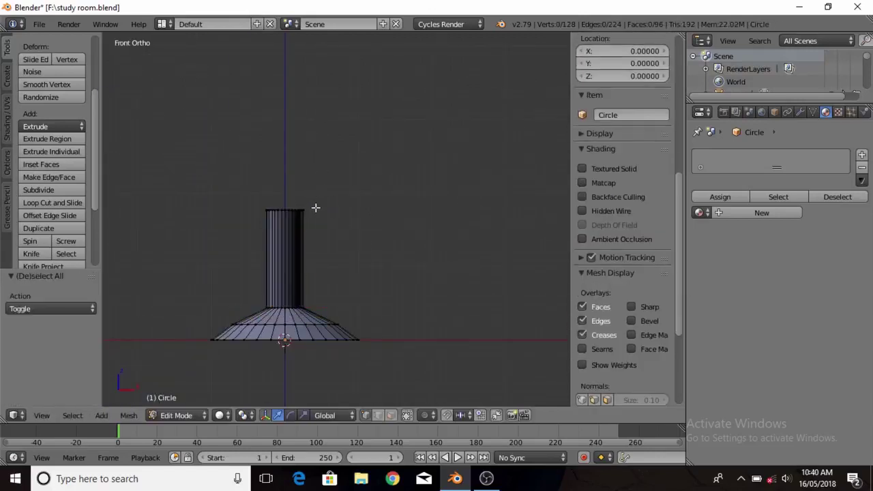
{"action": "key", "text": "KP_7"}
{"action": "scroll", "coordinate": [321, 225], "scroll_direction": "up", "scroll_amount": 2}
{"action": "key", "text": "KP_1"}
{"action": "right_click", "coordinate": [289, 206]}
{"action": "mouse_move", "coordinate": [289, 206]}
{"action": "middle_mouse_down"}
{"action": "mouse_move", "coordinate": [291, 357]}
{"action": "mouse_move", "coordinate": [220, 295]}
{"action": "middle_mouse_up"}
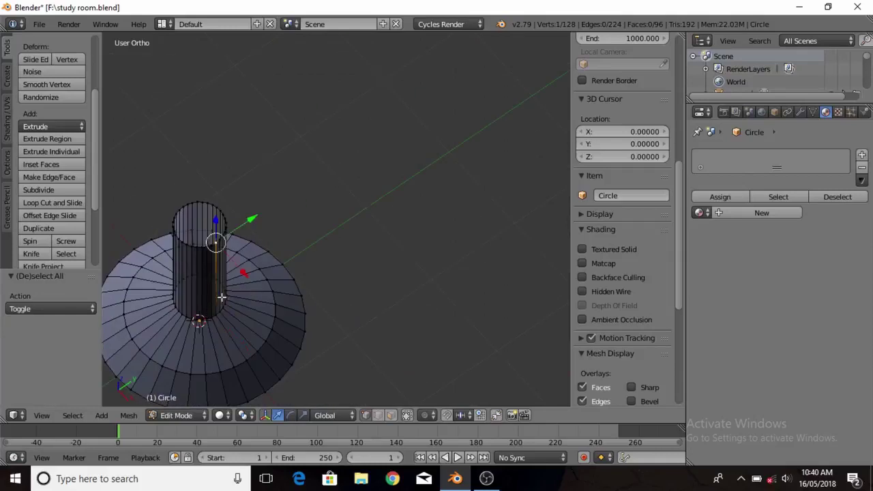
{"action": "key", "text": "KP_1"}
{"action": "left_click", "coordinate": [243, 414]}
{"action": "key", "text": "shift+s"}
{"action": "left_click", "coordinate": [288, 352]}
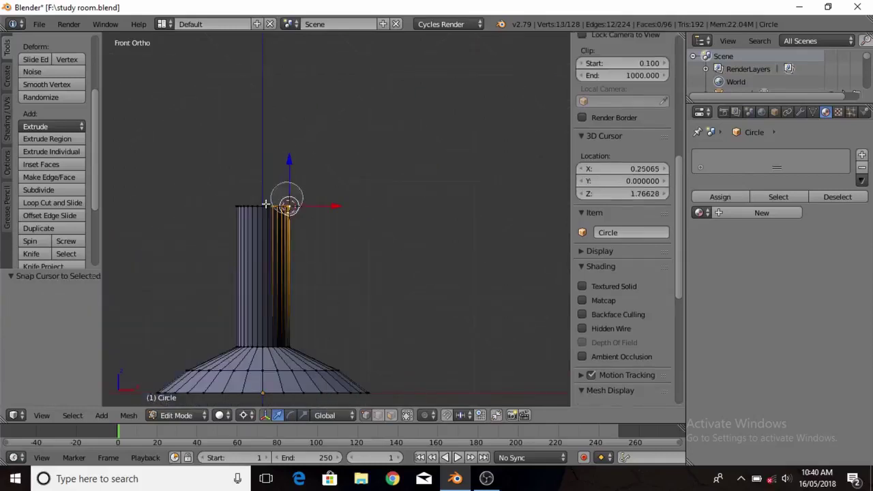
Extrude the stem's top ring and tilt it about 39° into the lamp arm
{"action": "right_click", "coordinate": [269, 205], "text": "alt"}
{"action": "key", "text": "e"}
{"action": "key", "text": "r"}
{"action": "left_click", "coordinate": [336, 250]}
Snap the cursor to the arm's end corner and tilt the arm's end ring
{"action": "key", "text": "shift+s"}
{"action": "left_click", "coordinate": [382, 151]}
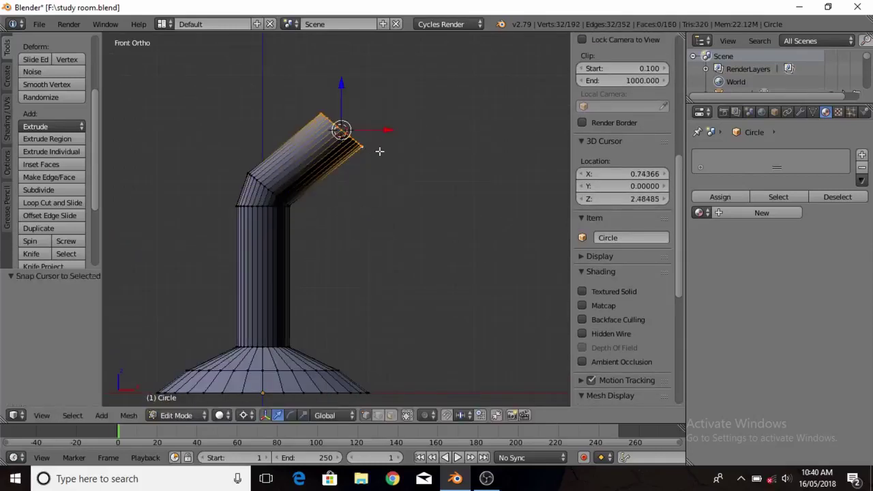
{"action": "middle_click_drag", "start_coordinate": [380, 150], "coordinate": [331, 147]}
{"action": "right_click", "coordinate": [331, 147]}
{"action": "scroll", "coordinate": [285, 148], "scroll_direction": "up", "scroll_amount": 5}
{"action": "scroll", "coordinate": [204, 290], "scroll_direction": "down", "scroll_amount": 2}
{"action": "key", "text": "KP_1"}
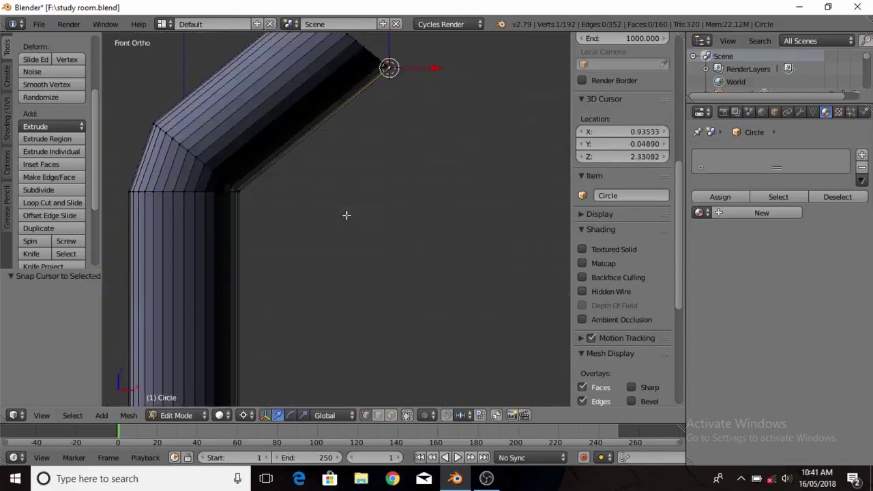
{"action": "right_click", "coordinate": [429, 163], "text": "alt"}
{"action": "key", "text": "r"}
{"action": "left_click", "coordinate": [382, 205]}
Lower the arm's end ring slightly and narrow the tip to about half size
{"action": "key", "text": "g"}
{"action": "key", "text": "z"}
{"action": "left_click", "coordinate": [343, 244]}
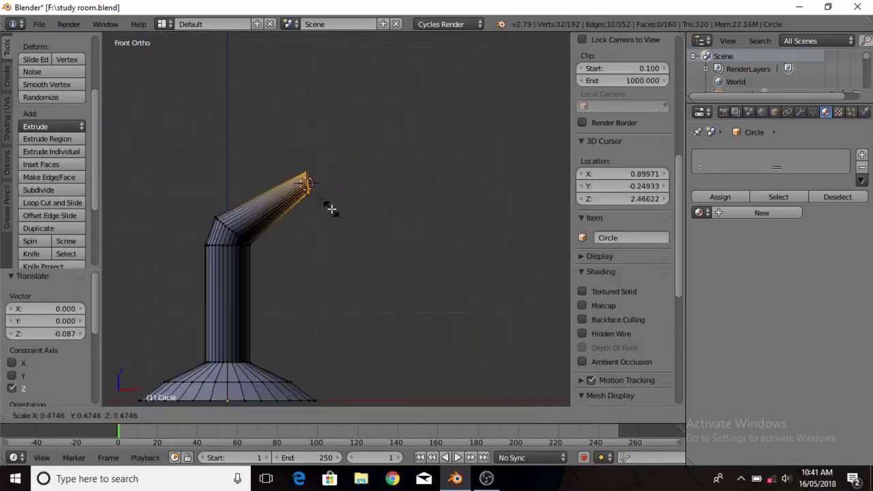
{"action": "left_click", "coordinate": [330, 209]}
{"action": "key", "text": "a"}
{"action": "scroll", "coordinate": [331, 208], "scroll_direction": "down", "scroll_amount": 3}
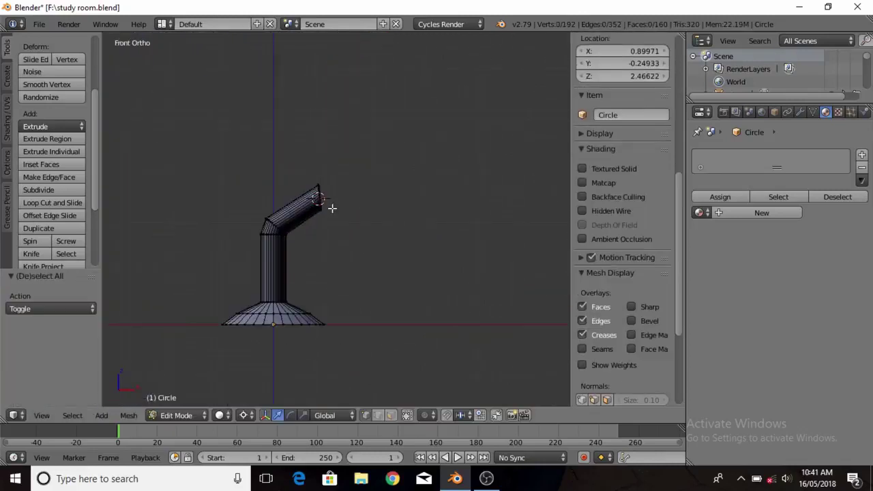
{"action": "key", "text": "shift+a"}
Add a circle at the arm's tip and position it along Y for the shade
{"action": "left_click", "coordinate": [386, 215]}
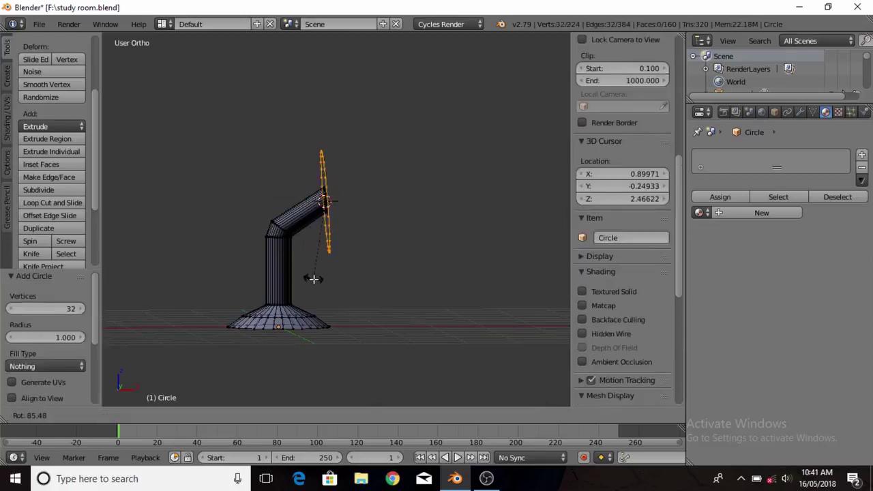
{"action": "left_click", "coordinate": [372, 197]}
{"action": "key", "text": "KP_3"}
{"action": "left_click", "coordinate": [323, 197]}
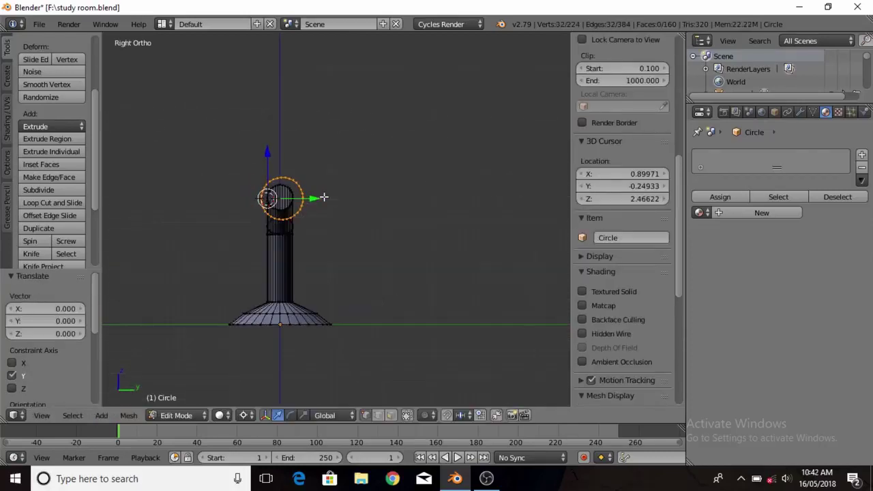
Extrude the end ring into a tube section and scale it up into a flared shade
{"action": "key", "text": "e"}
{"action": "left_click", "coordinate": [368, 234]}
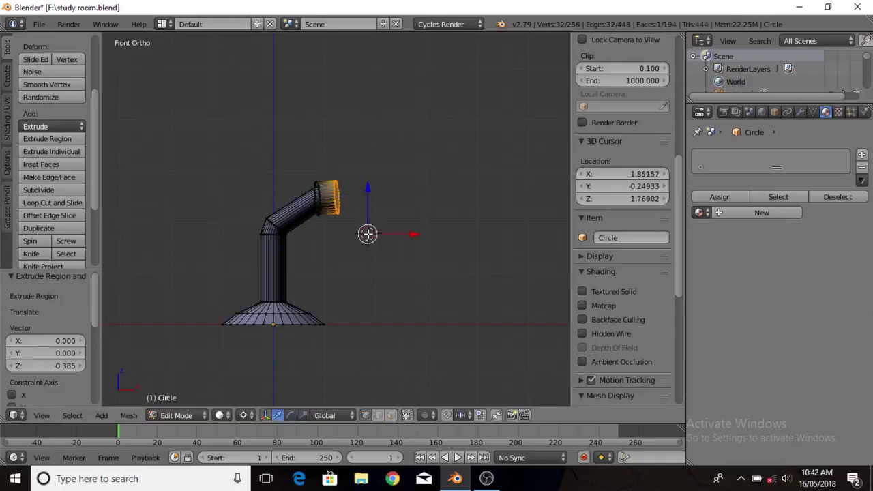
{"action": "key", "text": "s"}
{"action": "left_click", "coordinate": [403, 287]}
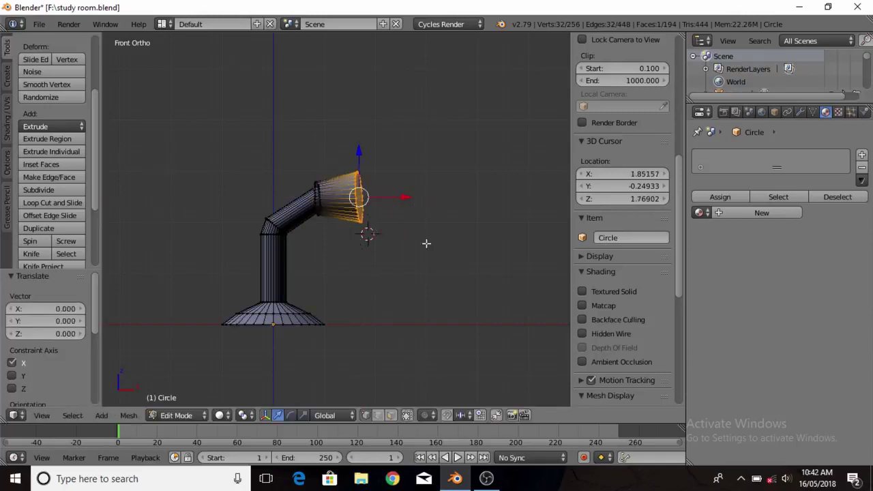
{"action": "key", "text": "a"}
Select the lamp shade section and separate it into its own piece
{"action": "middle_click_drag", "start_coordinate": [389, 275], "coordinate": [382, 268]}
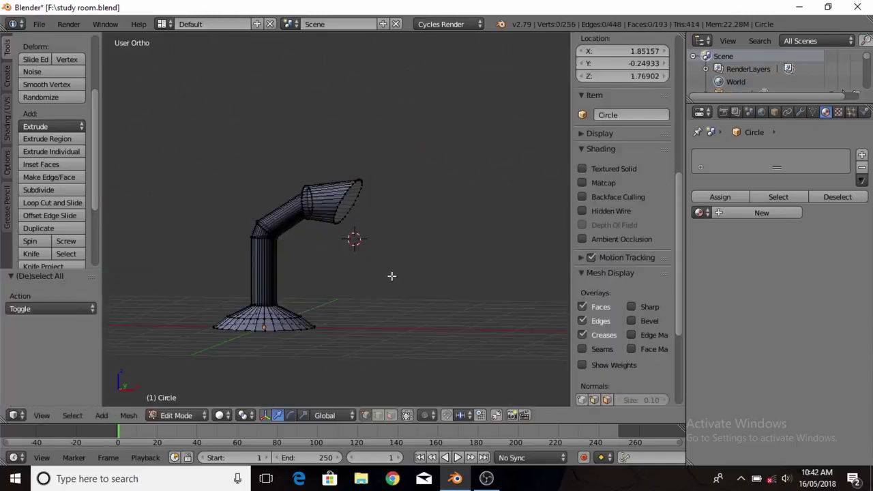
{"action": "scroll", "coordinate": [352, 259], "scroll_direction": "up", "scroll_amount": 4}
{"action": "key", "text": "c"}
{"action": "left_click_drag", "start_coordinate": [293, 203], "coordinate": [306, 165]}
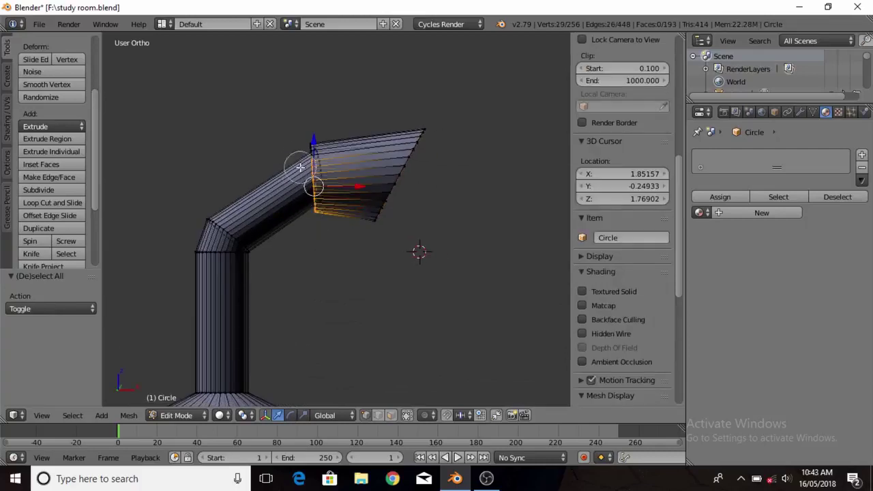
{"action": "scroll", "coordinate": [327, 149], "scroll_direction": "up", "scroll_amount": 2}
{"action": "right_click", "coordinate": [327, 149], "text": "shift"}
{"action": "middle_click_drag", "start_coordinate": [326, 149], "coordinate": [271, 221]}
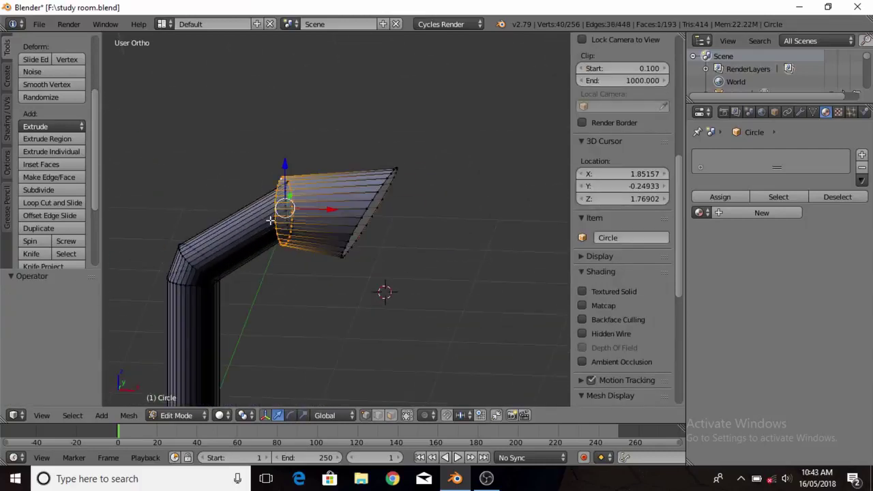
{"action": "key", "text": "ctrl+z"}
{"action": "key", "text": "ctrl+z"}
{"action": "key", "text": "KP_1"}
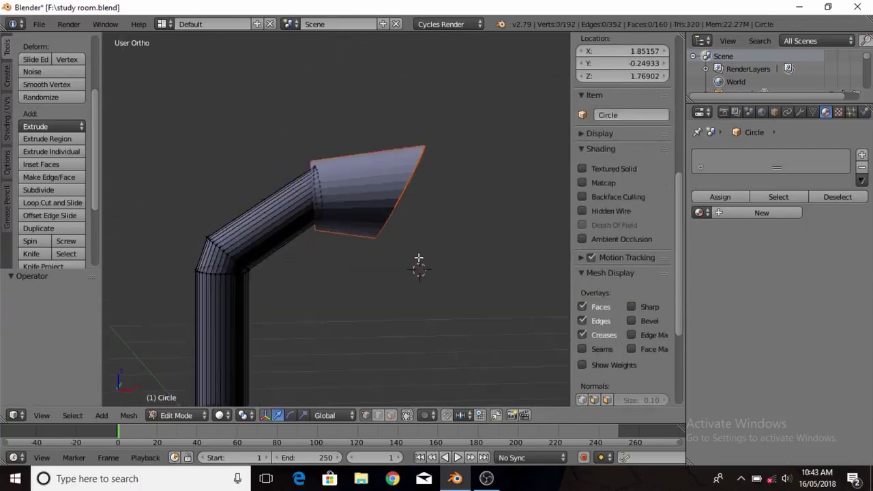
{"action": "left_click_drag", "start_coordinate": [204, 43], "coordinate": [347, 327]}
{"action": "left_click", "coordinate": [346, 333]}
Add new materials to the lamp base, shade and end cap, making the cap dark grey
{"action": "key", "text": "Tab"}
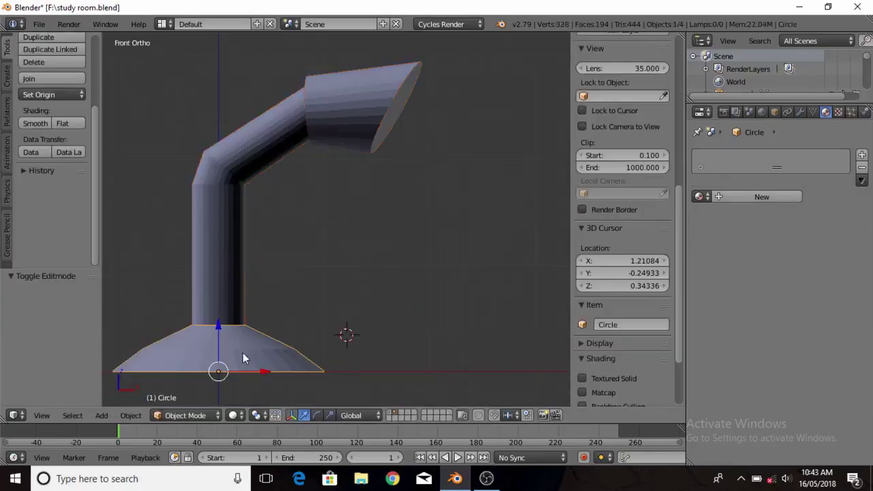
{"action": "left_click", "coordinate": [761, 213]}
{"action": "left_click", "coordinate": [778, 289]}
{"action": "right_click", "coordinate": [225, 204]}
{"action": "right_click", "coordinate": [362, 109]}
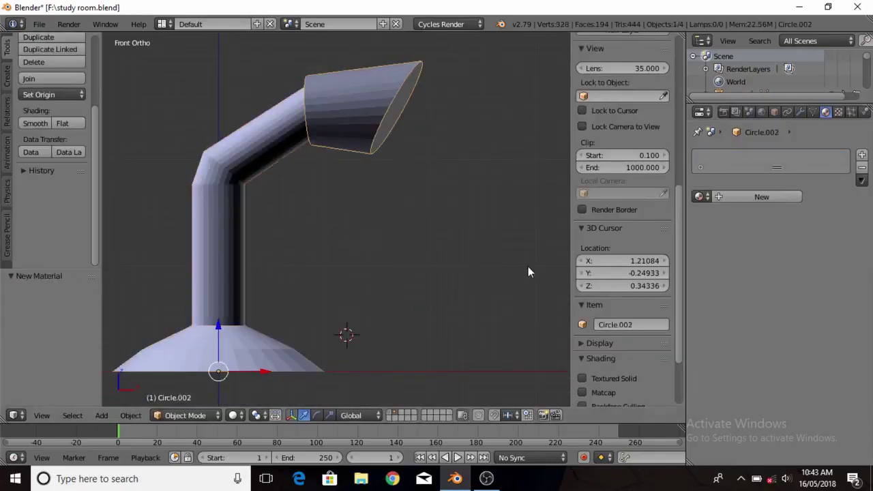
{"action": "left_click", "coordinate": [757, 195]}
{"action": "middle_click_drag", "start_coordinate": [382, 150], "coordinate": [331, 108]}
{"action": "right_click", "coordinate": [330, 107]}
{"action": "left_click", "coordinate": [757, 196]}
{"action": "left_click", "coordinate": [804, 289]}
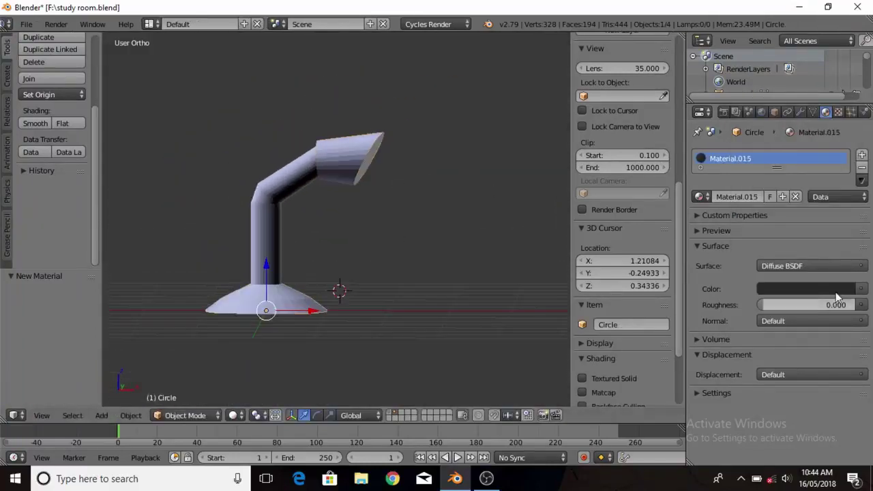
{"action": "left_click", "coordinate": [820, 289]}
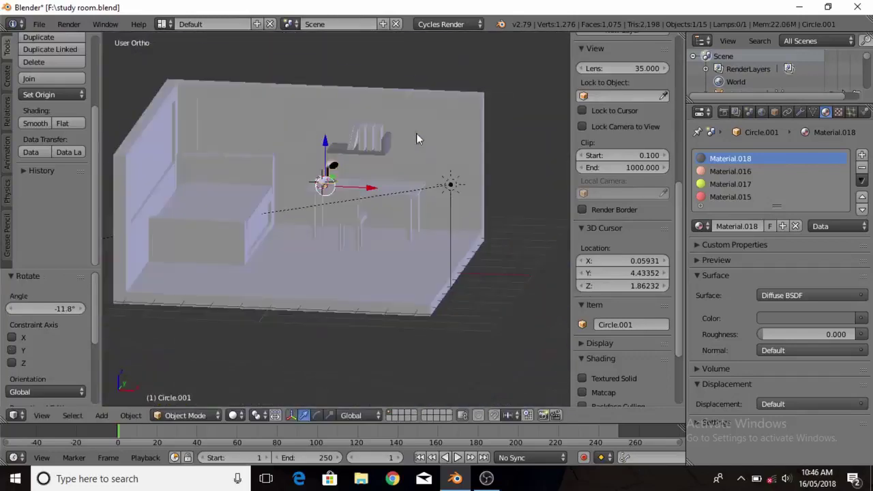
Colour the desk legs' material beige after a quick rendered preview
{"action": "key", "text": "shift+z"}
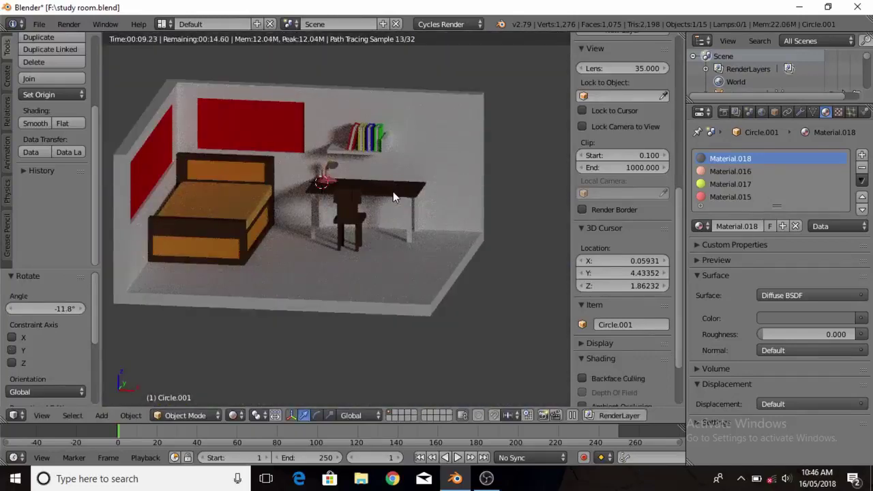
{"action": "key", "text": "shift+z"}
{"action": "right_click", "coordinate": [406, 229]}
{"action": "right_click", "coordinate": [413, 225]}
{"action": "left_click", "coordinate": [805, 289]}
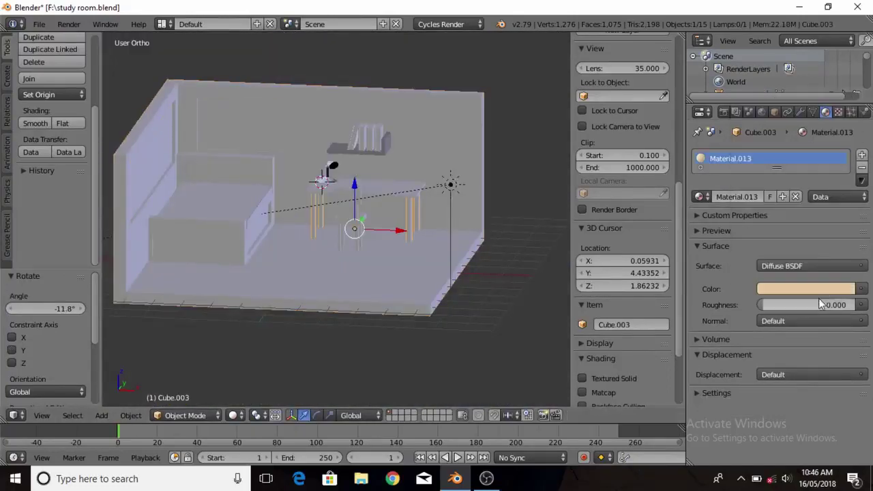
Separate part of the room mesh into its own walls object and colour it yellow
{"action": "key", "text": "shift+z"}
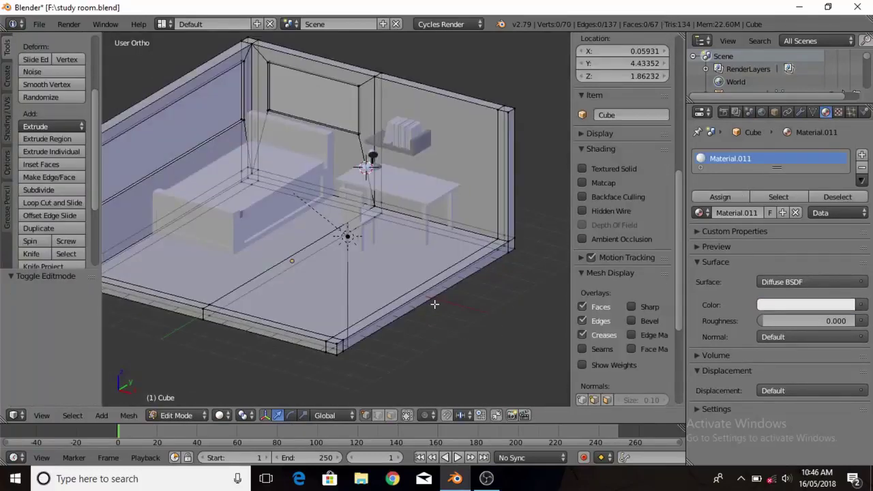
{"action": "middle_click_drag", "start_coordinate": [434, 304], "coordinate": [171, 236]}
{"action": "key", "text": "KP_1"}
{"action": "left_click_drag", "start_coordinate": [166, 78], "coordinate": [477, 293]}
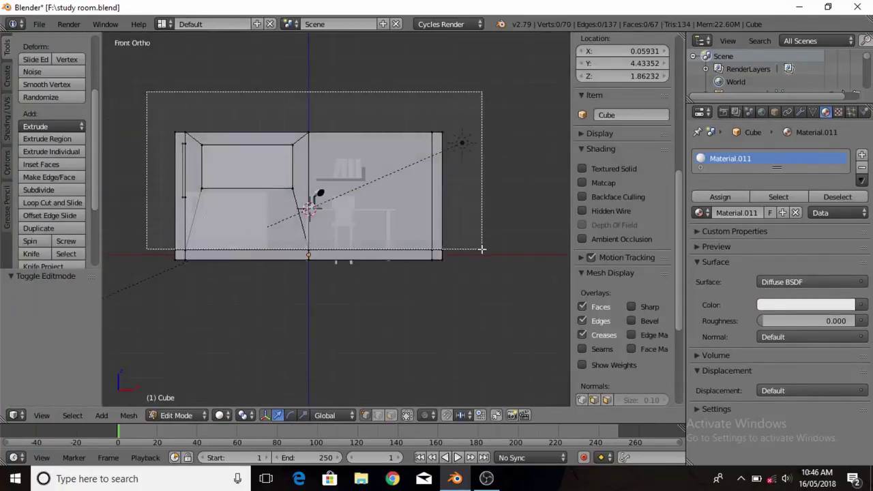
{"action": "key", "text": "p"}
{"action": "left_click", "coordinate": [436, 291]}
{"action": "middle_click_drag", "start_coordinate": [436, 292], "coordinate": [319, 273]}
{"action": "key", "text": "Tab"}
{"action": "right_click", "coordinate": [319, 273]}
{"action": "left_click", "coordinate": [779, 289]}
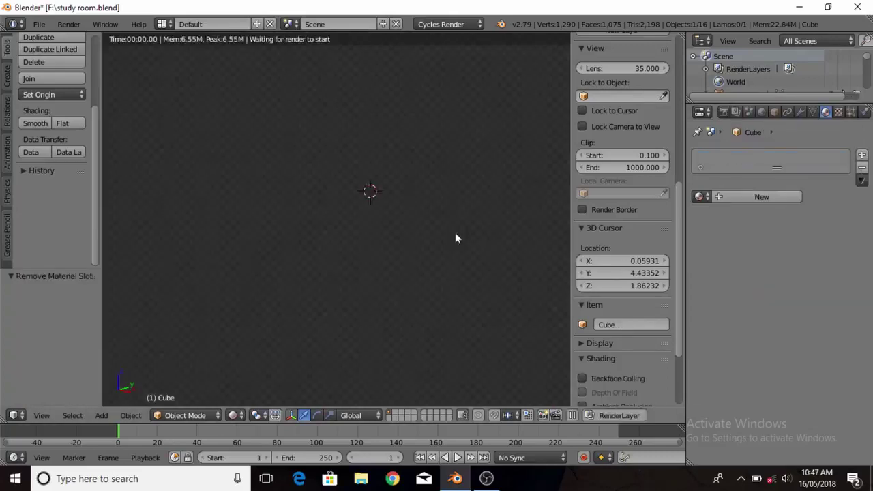
Split the floor faces off the walls piece into a separate object
{"action": "key", "text": "Tab"}
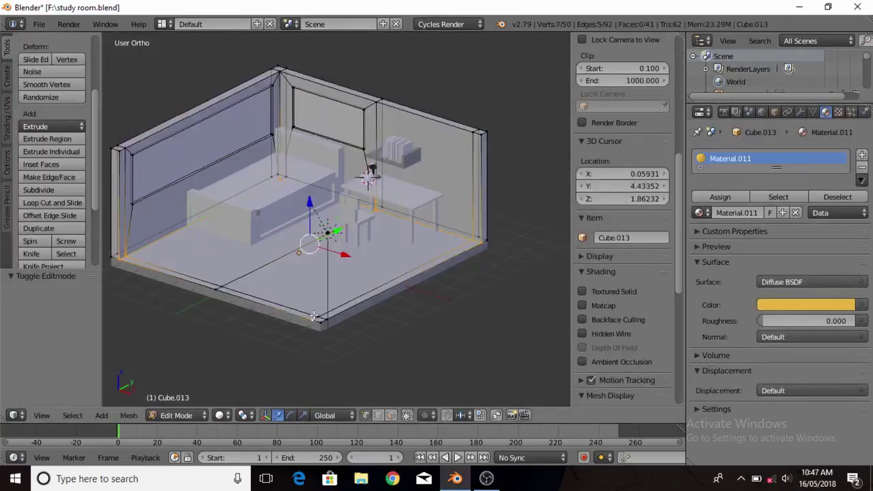
{"action": "right_click", "coordinate": [218, 292], "text": "shift"}
{"action": "left_click", "coordinate": [382, 332]}
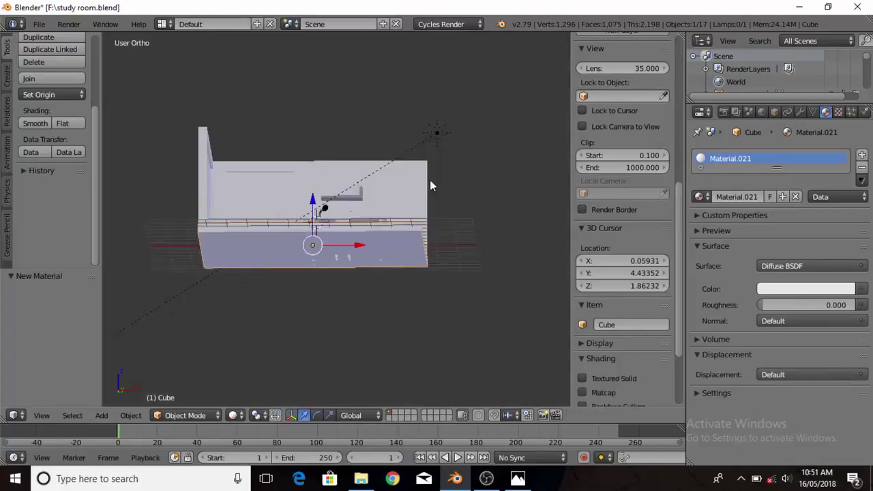
Place window panels, three along the left wall and one on the back wall, then preview them rendered
{"action": "middle_click_drag", "start_coordinate": [429, 180], "coordinate": [438, 302]}
{"action": "key", "text": "a"}
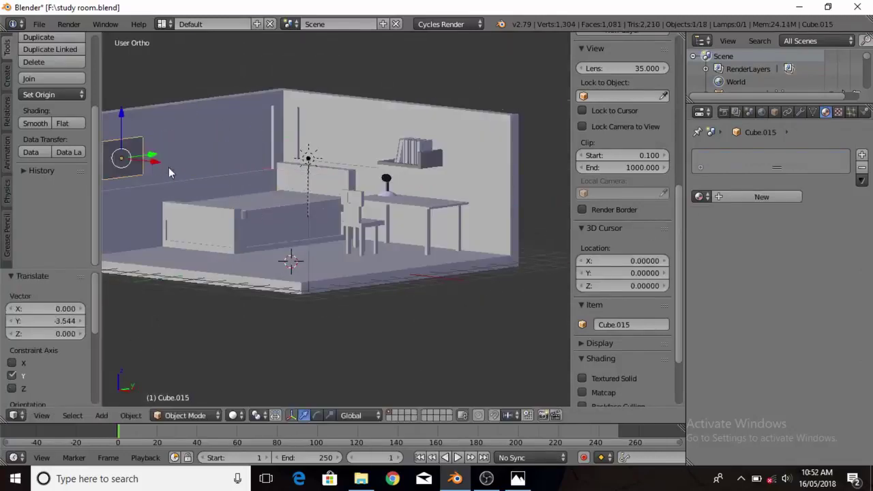
{"action": "middle_click_drag", "start_coordinate": [169, 173], "coordinate": [206, 120]}
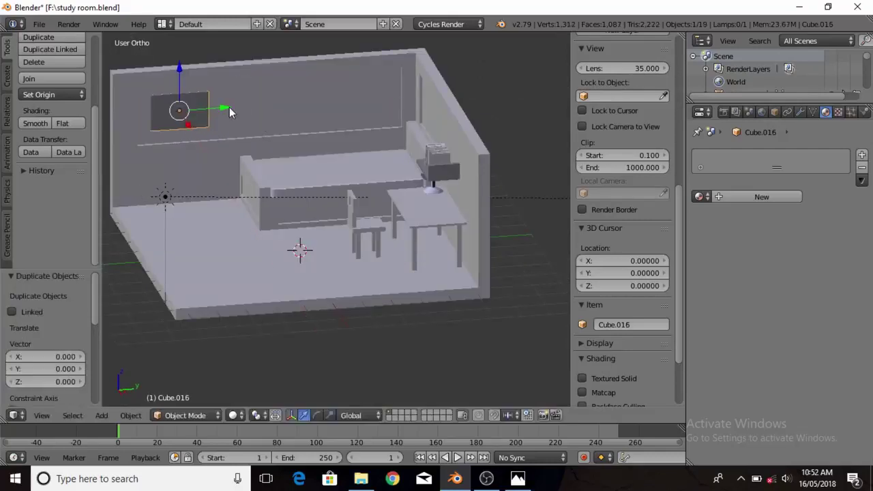
{"action": "left_click_drag", "start_coordinate": [225, 108], "coordinate": [304, 113]}
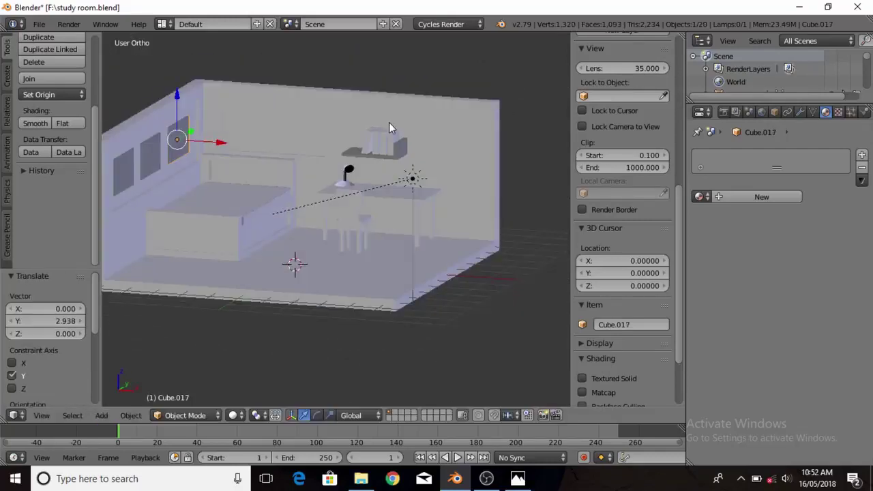
{"action": "scroll", "coordinate": [614, 136], "scroll_direction": "up", "scroll_amount": 4}
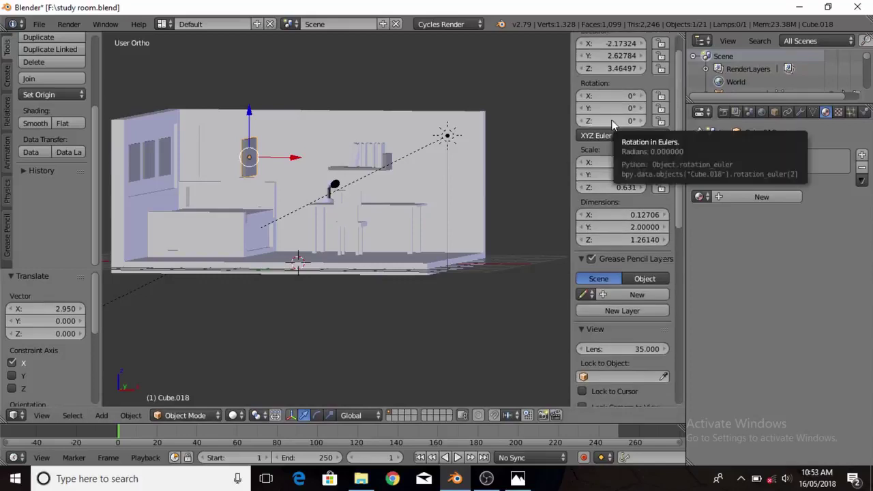
{"action": "mouse_move", "coordinate": [472, 160]}
{"action": "middle_mouse_down"}
{"action": "mouse_move", "coordinate": [501, 147]}
{"action": "mouse_move", "coordinate": [488, 162]}
{"action": "mouse_move", "coordinate": [113, 172]}
{"action": "mouse_move", "coordinate": [327, 137]}
{"action": "mouse_move", "coordinate": [326, 163]}
{"action": "middle_mouse_up"}
{"action": "key", "text": "shift+z"}
{"action": "key", "text": "shift+z"}
Give a window panel a new white material and preview the room in rendered shading
{"action": "right_click", "coordinate": [182, 178]}
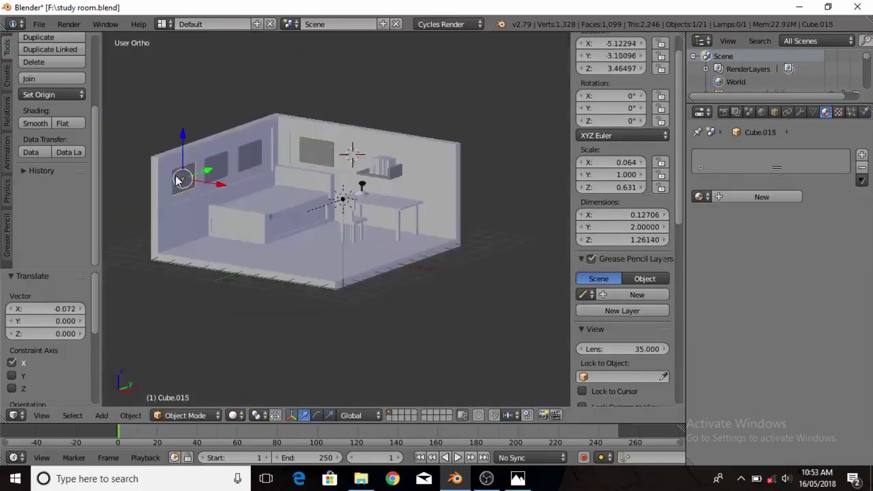
{"action": "left_click", "coordinate": [762, 197]}
{"action": "left_click", "coordinate": [804, 288]}
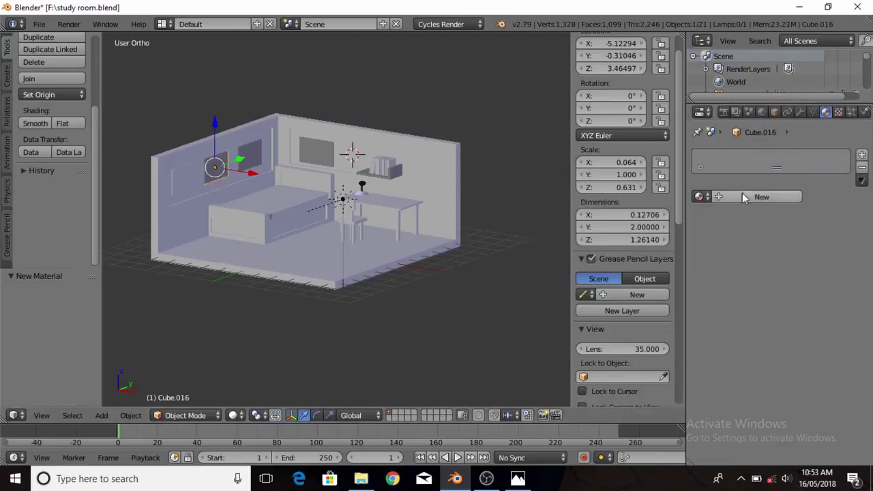
{"action": "key", "text": "shift+z"}
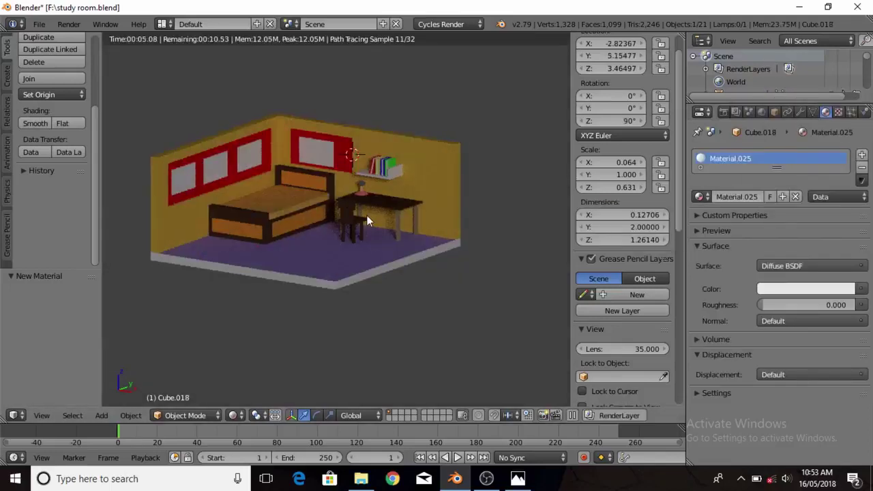